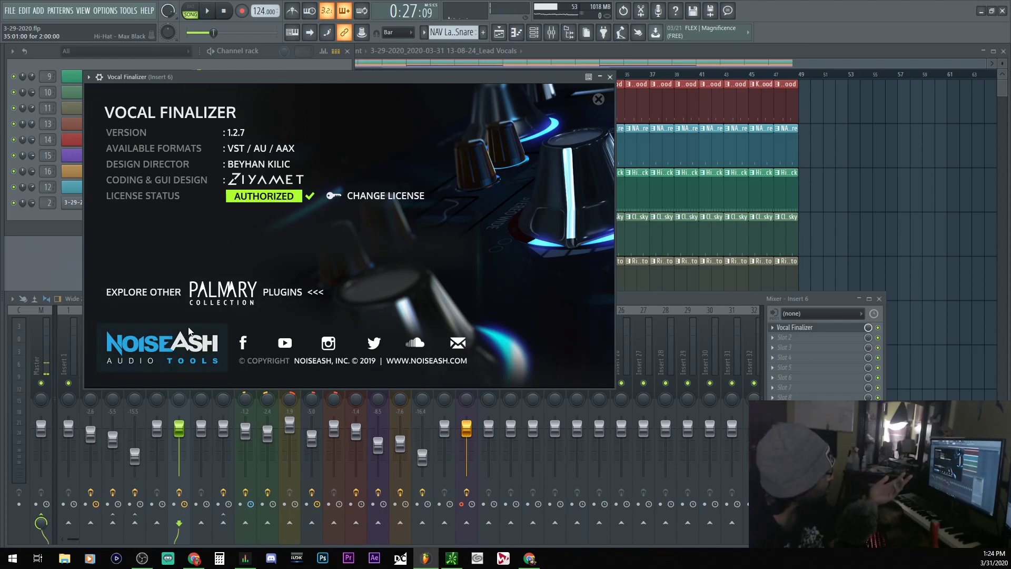
Step: Close the plugin's information page and bring the playlist forward to examine the arrangement around the Lead Vocals track
left_click(272, 209)
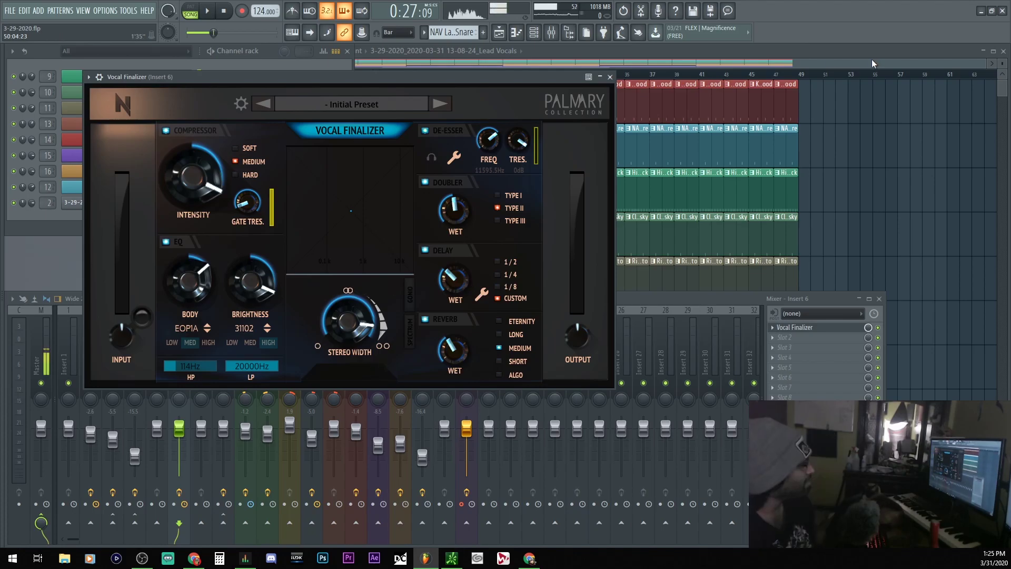
left_click(750, 198)
scroll(842, 196, "down", 3)
scroll(433, 424, "up", 3)
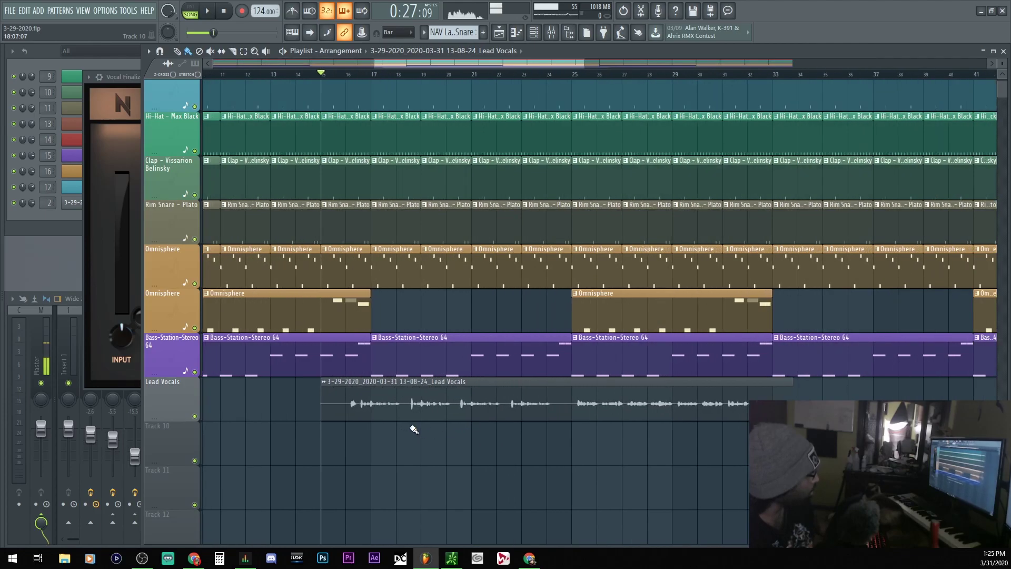
scroll(425, 401, "down", 4)
scroll(389, 346, "up", 2)
scroll(392, 358, "up", 3)
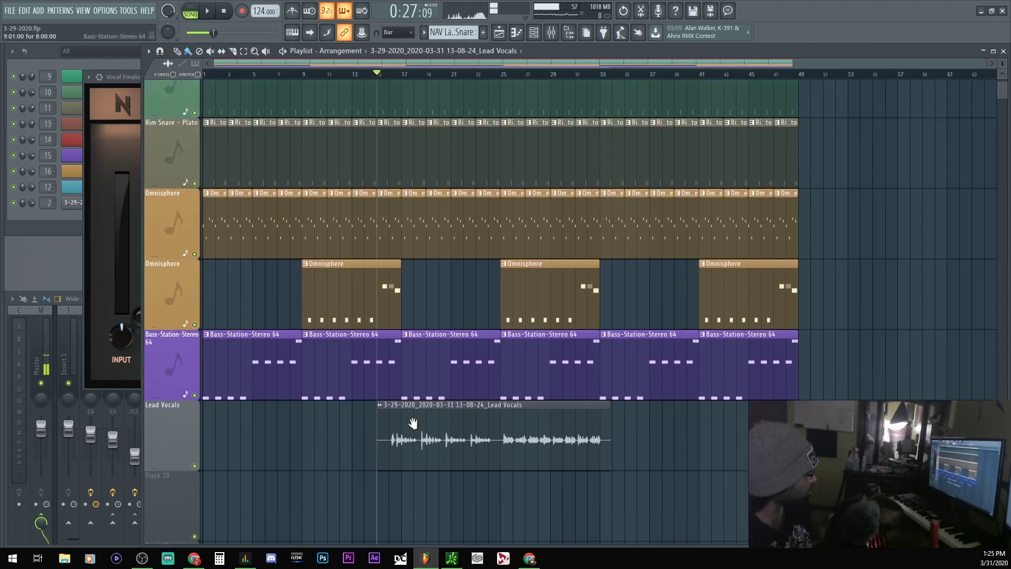
scroll(462, 368, "down", 3)
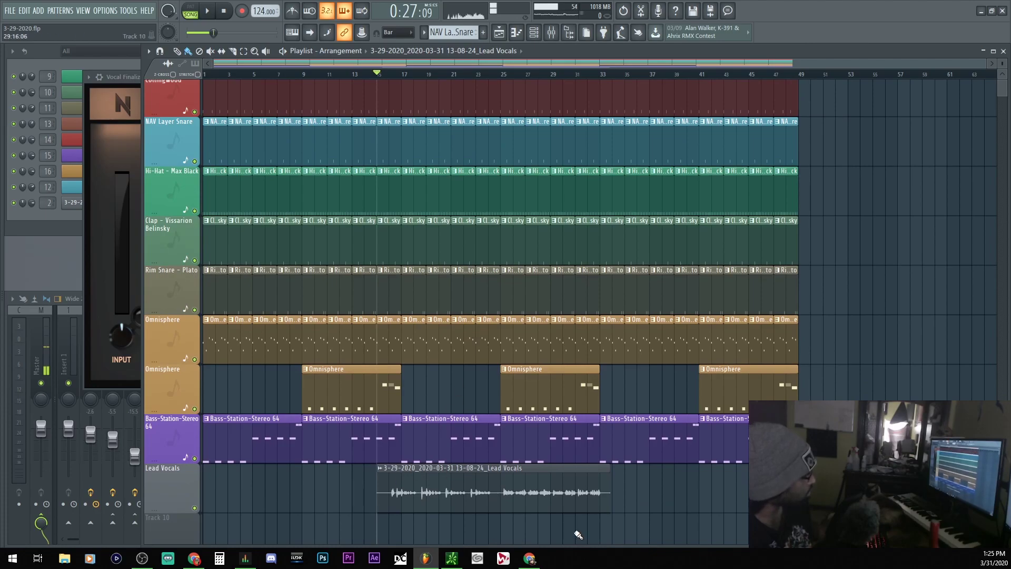
Step: Show the mixer, review the vocal reverb and delay send channels, and play the song with the Lead Vocals channel selected
key("F9")
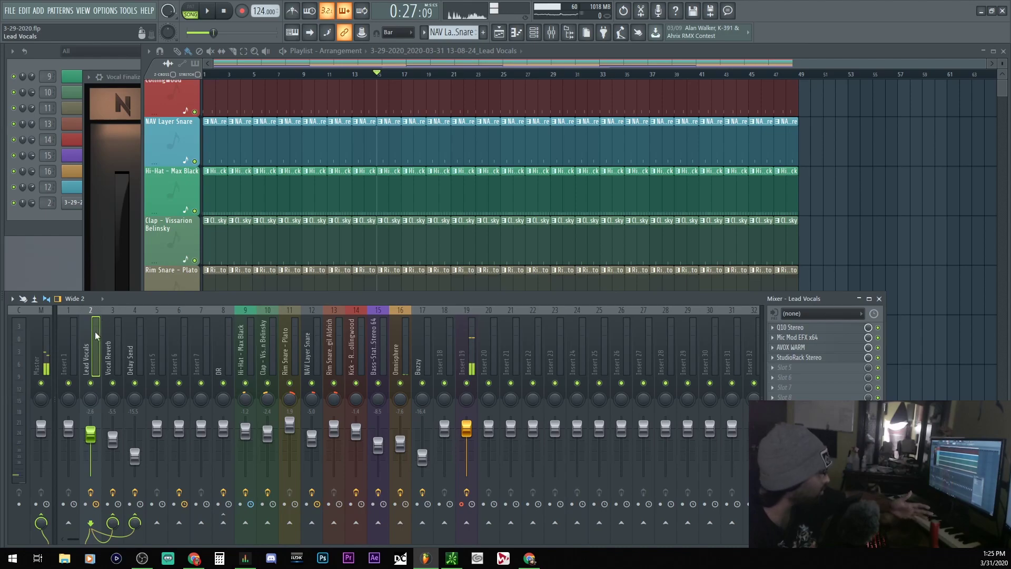
left_click(118, 354)
left_click(140, 366)
left_click(98, 362)
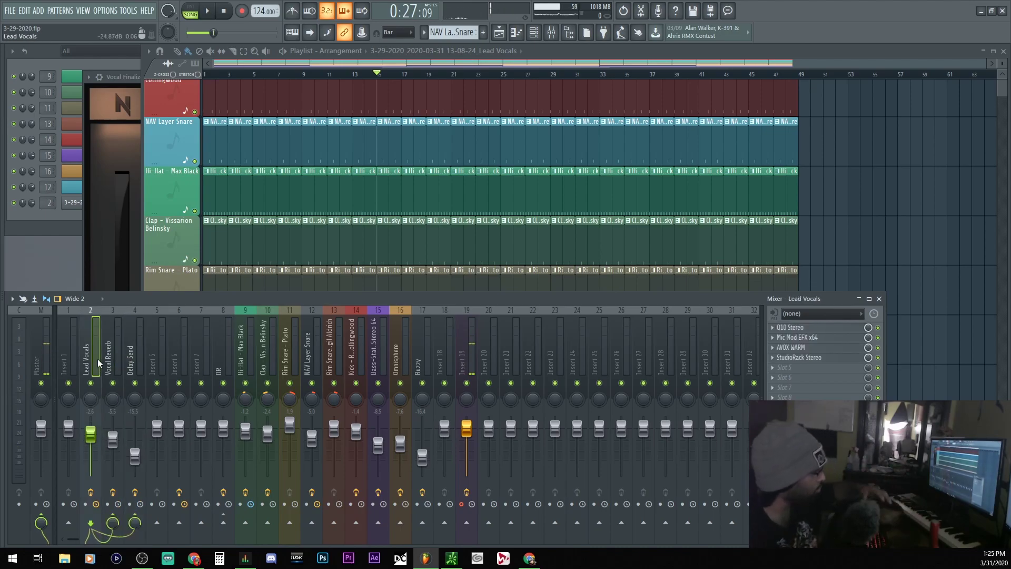
key("space")
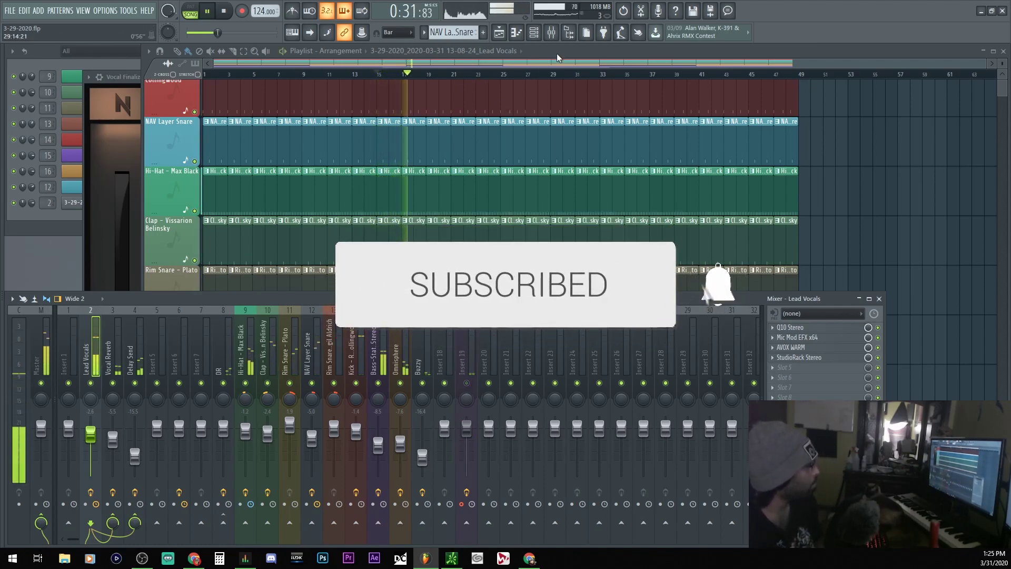
Step: Set the Delay Send channel's volume to about -14.1 dB while the song plays
key("F5")
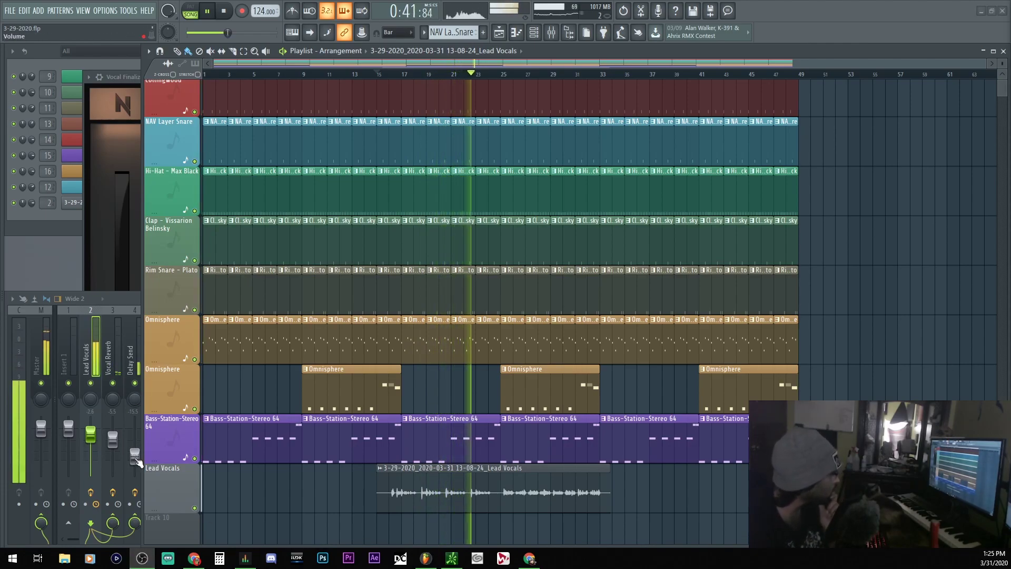
left_click_drag(142, 371, 887, 371)
left_click_drag(134, 456, 134, 472)
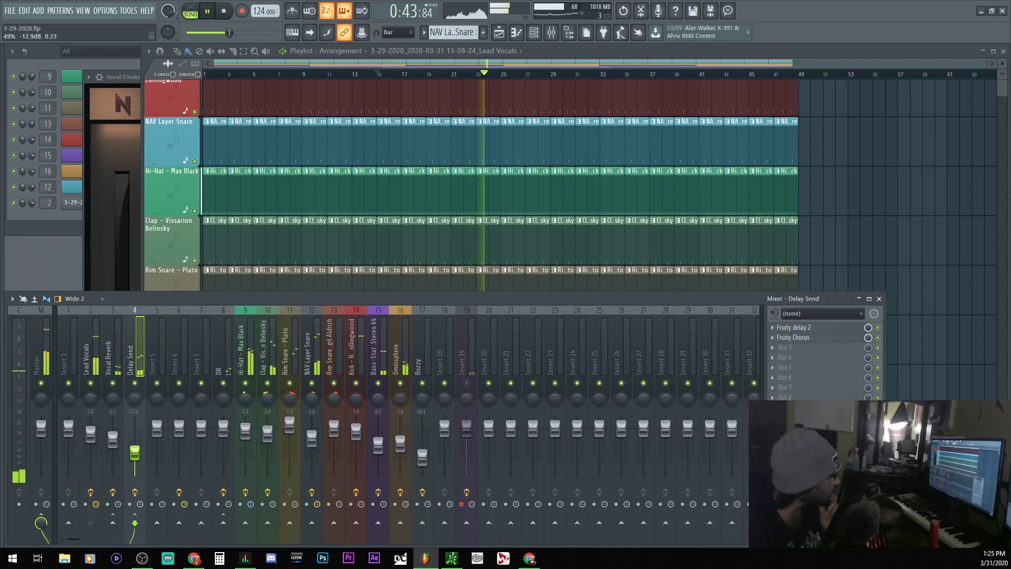
left_click(870, 62)
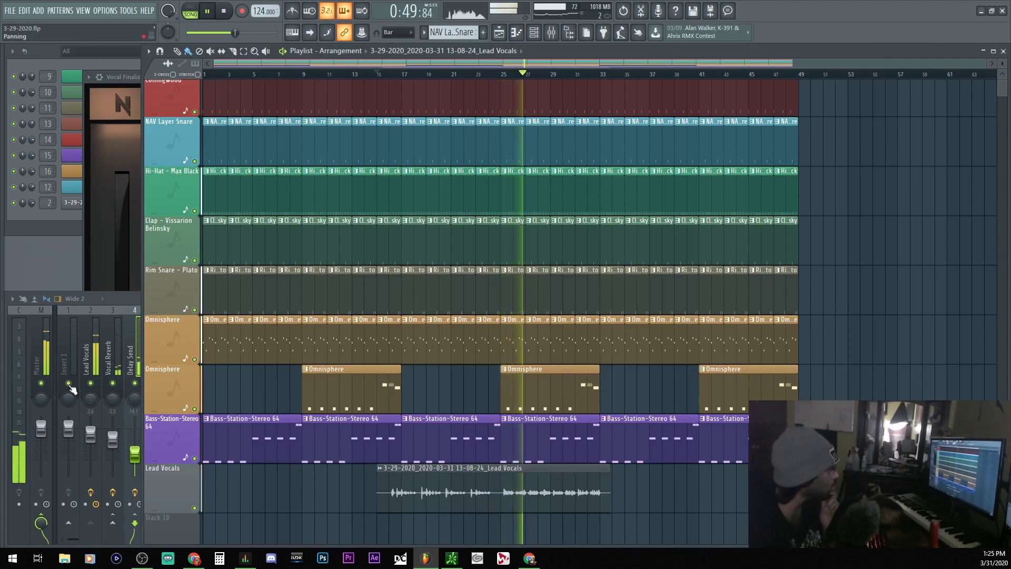
Step: Lower the Lead Vocals channel's volume to about -4 dB during playback
left_click(87, 344)
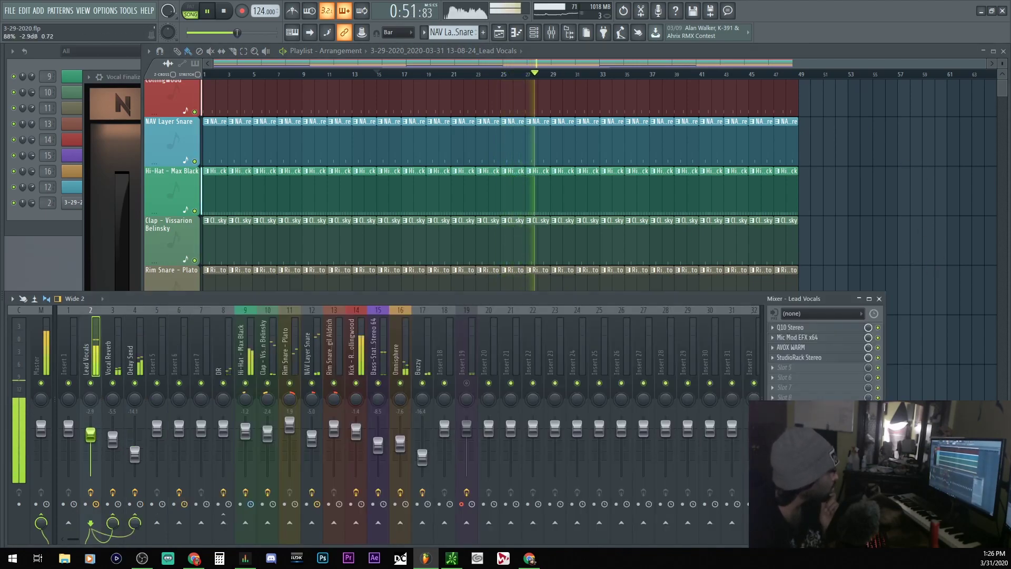
left_click_drag(92, 438, 91, 437)
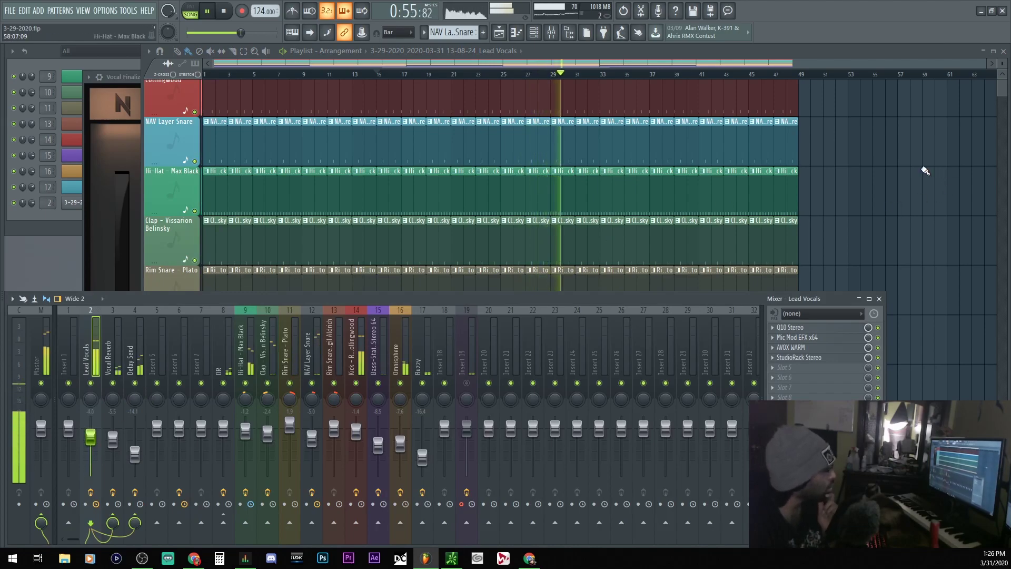
left_click(790, 73)
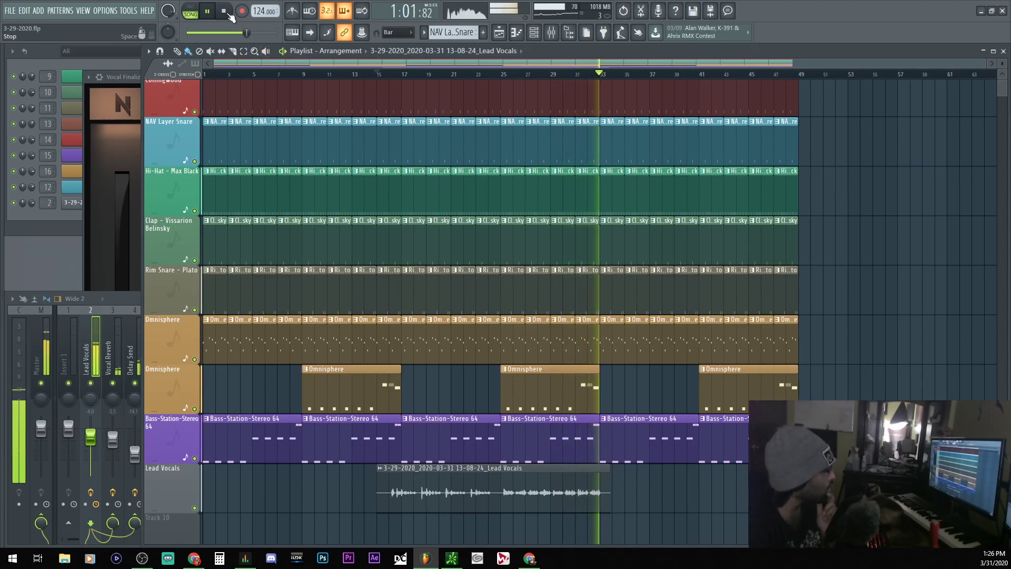
Step: Stop playback and show the mixer to inspect the Lead Vocals and neighbouring channels
left_click(229, 13)
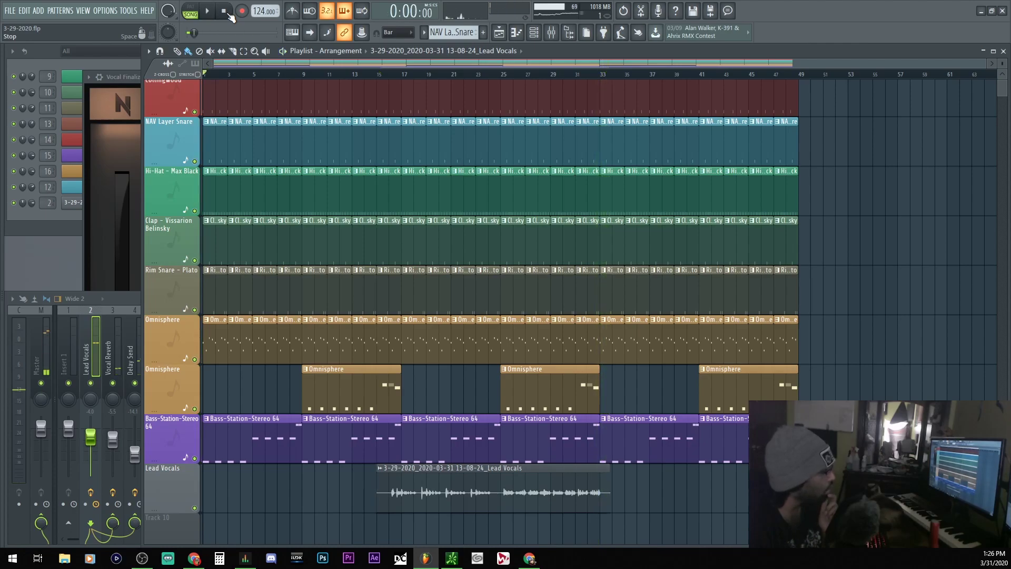
key("F9")
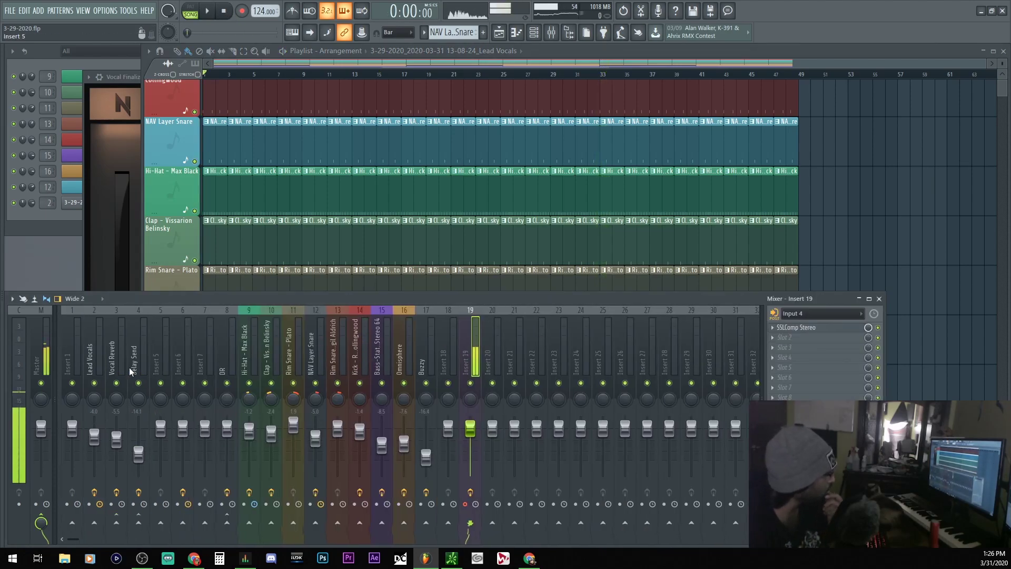
left_click(144, 363)
left_click(90, 364)
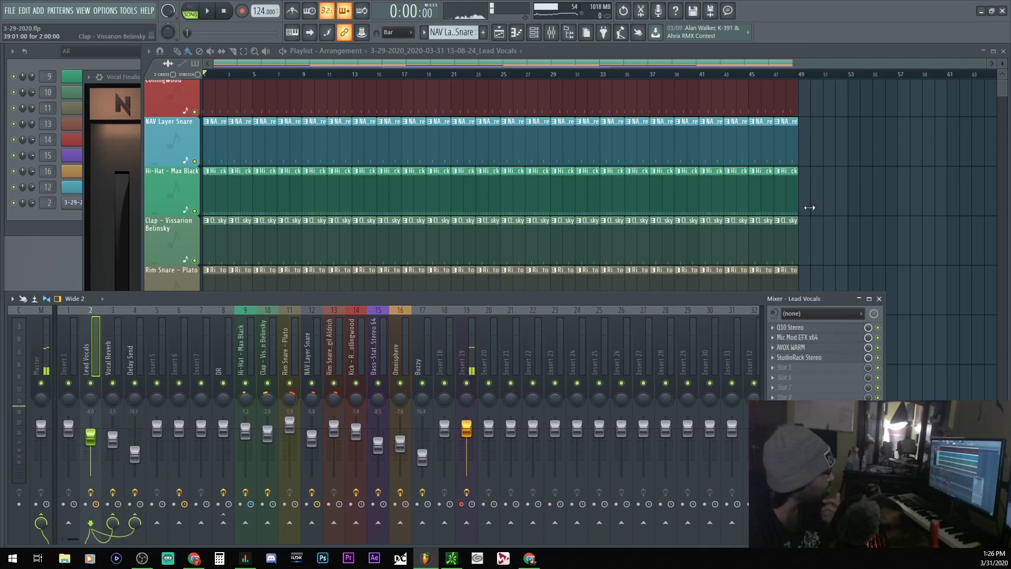
key("F5")
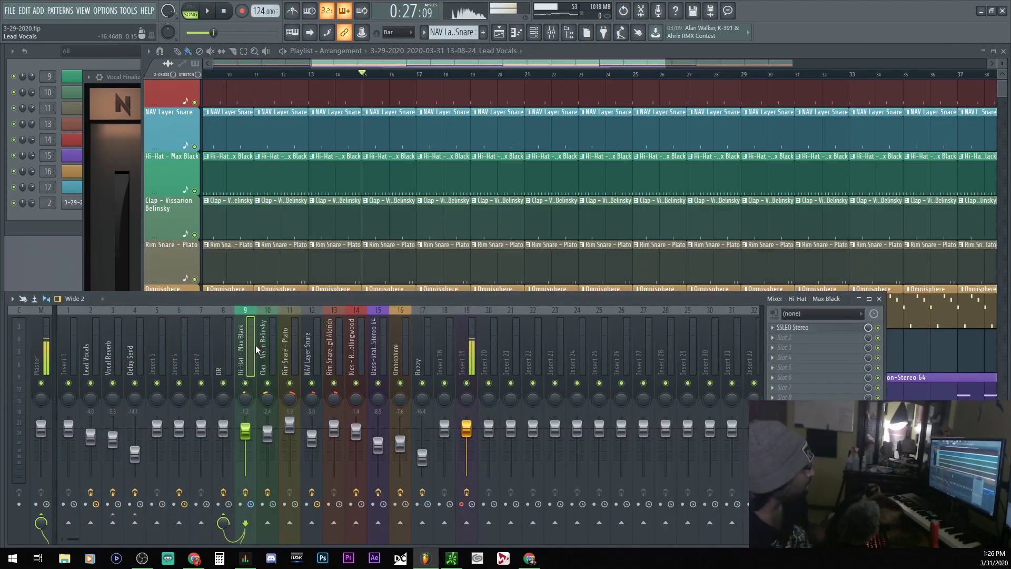
left_click_drag(256, 347, 91, 364)
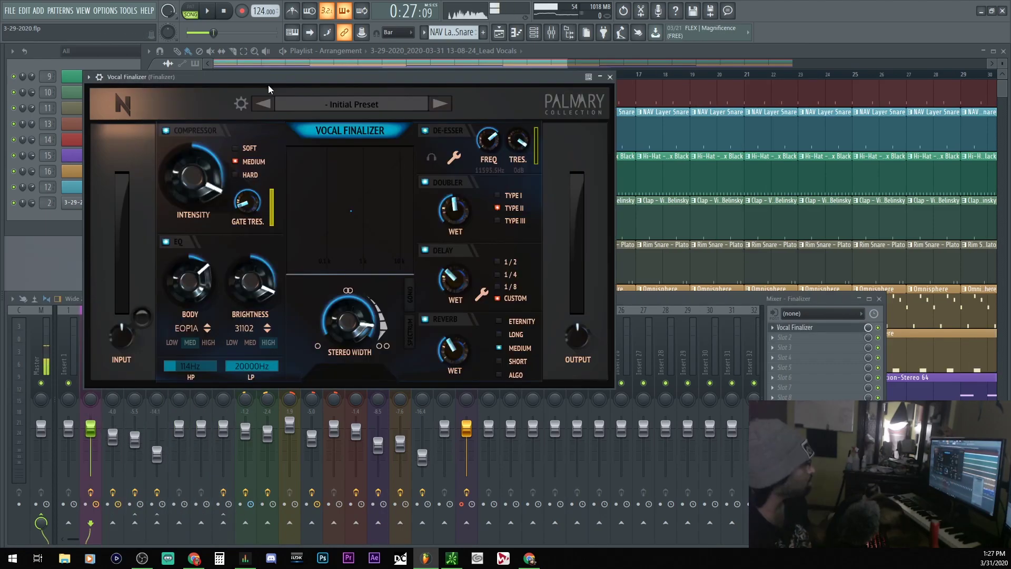
Step: Enlarge the Vocal Finalizer interface to 200% and reposition its window to show more of the plugin
left_click(239, 112)
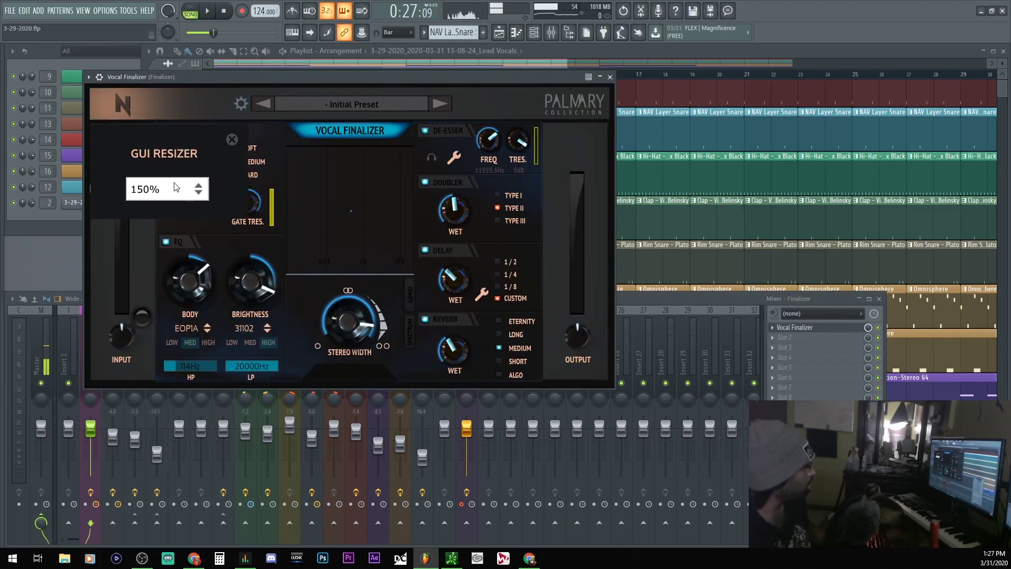
left_click(232, 139)
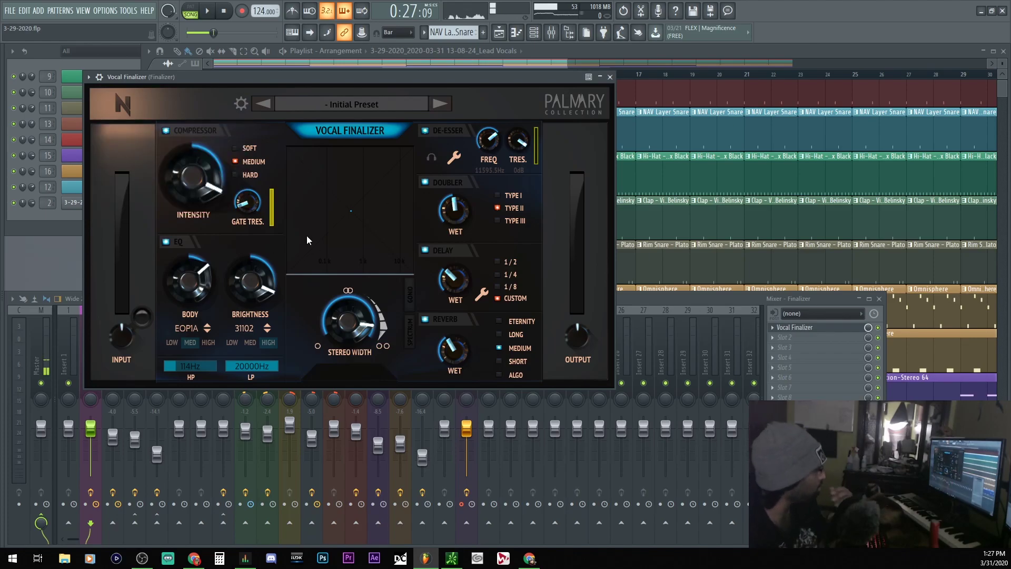
left_click(242, 105)
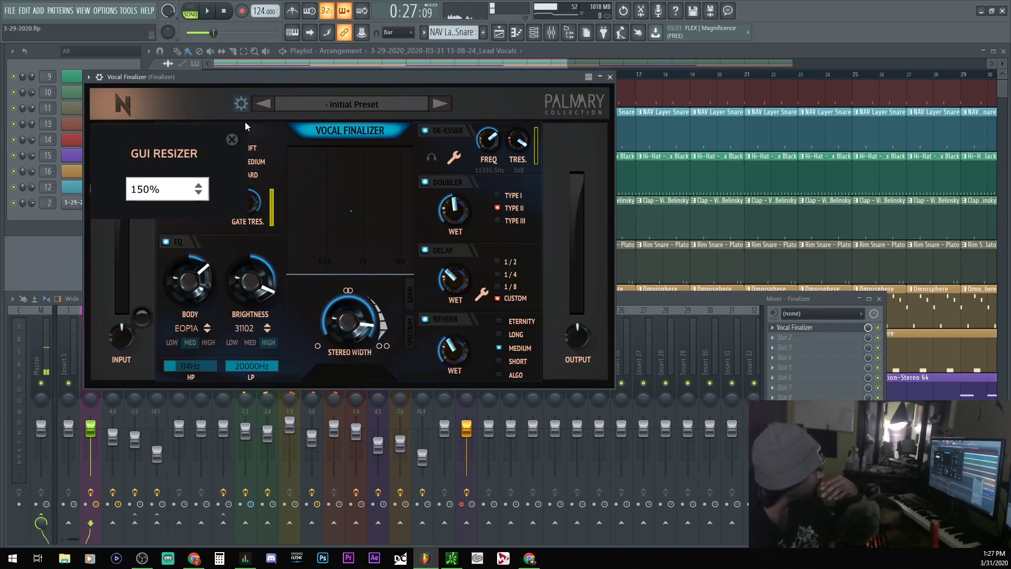
left_click(198, 190)
left_click(169, 368)
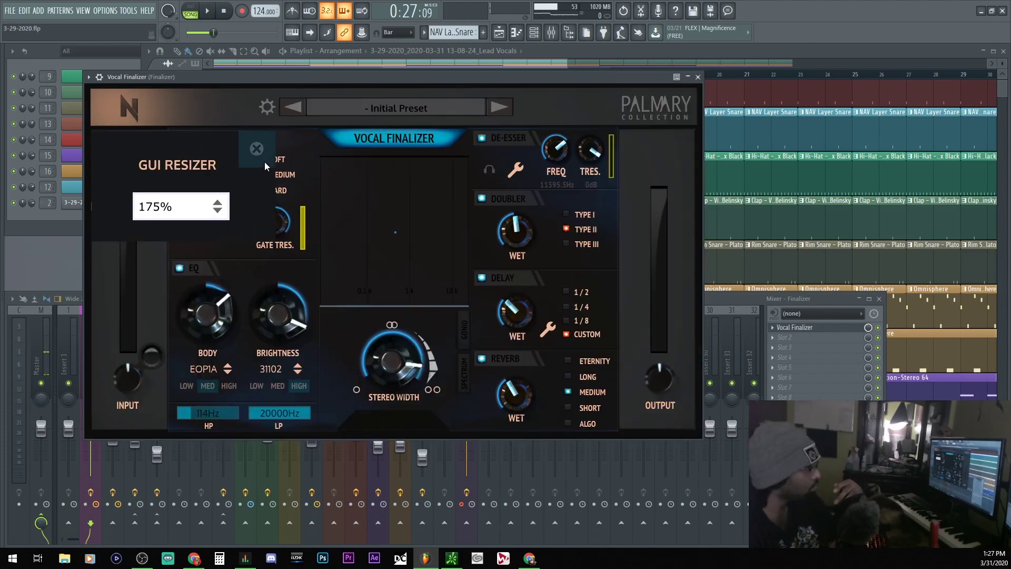
left_click(206, 200)
left_click(169, 447)
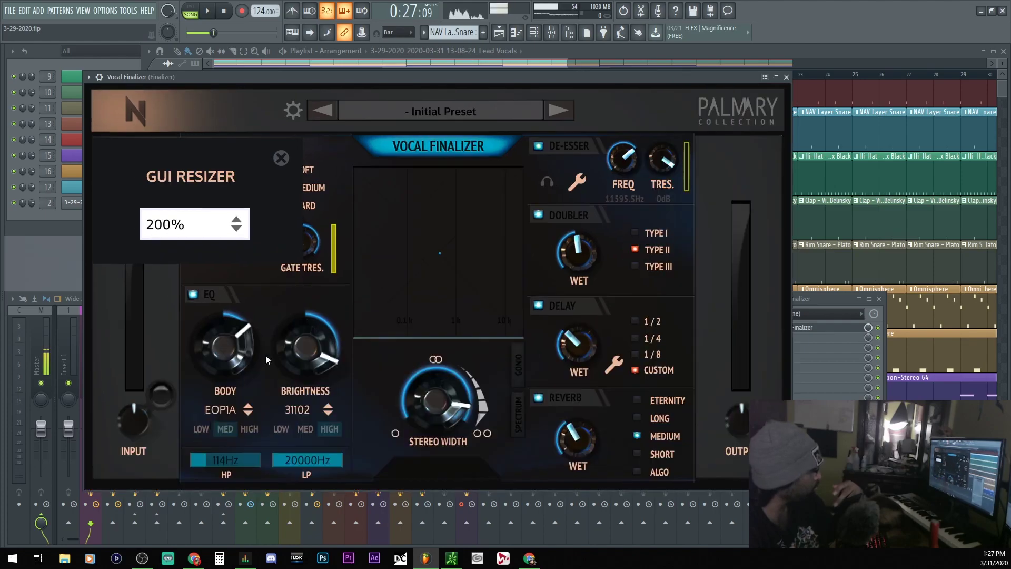
left_click_drag(354, 84, 299, 76)
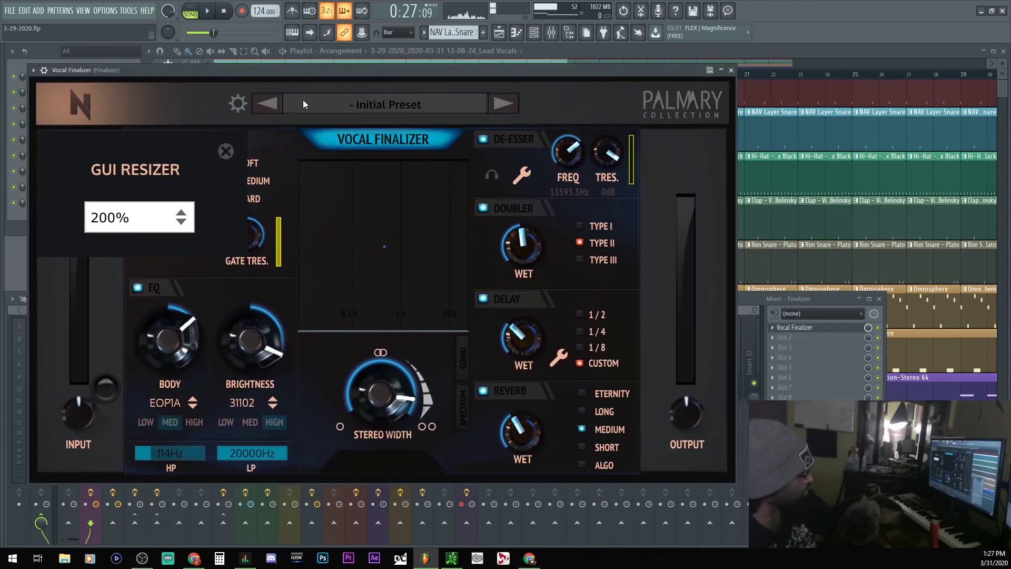
left_click(226, 152)
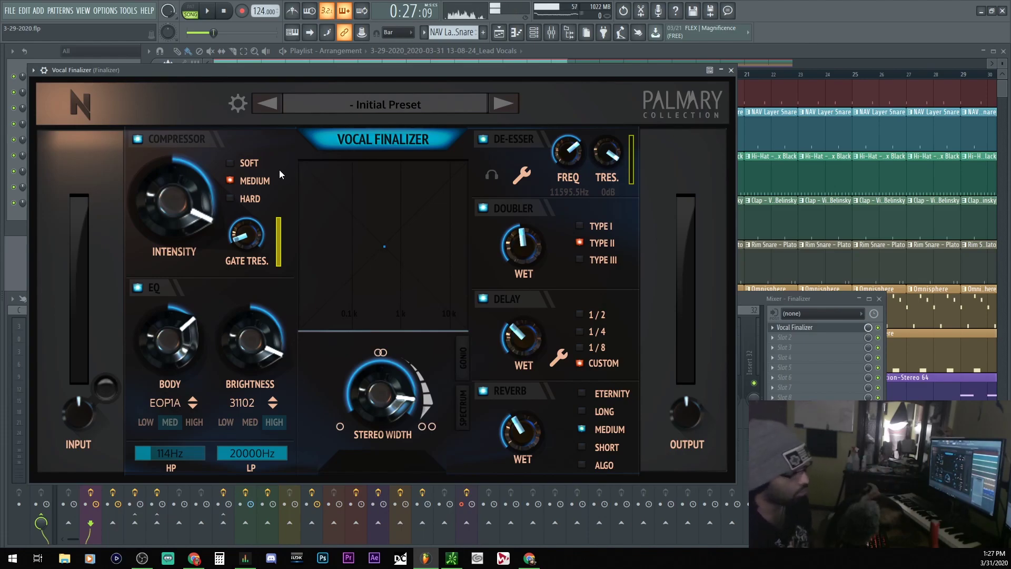
Step: Audition the song through Vocal Finalizer's initial preset, stop playback, and reopen the plugin from the Finalizer channel
key("space")
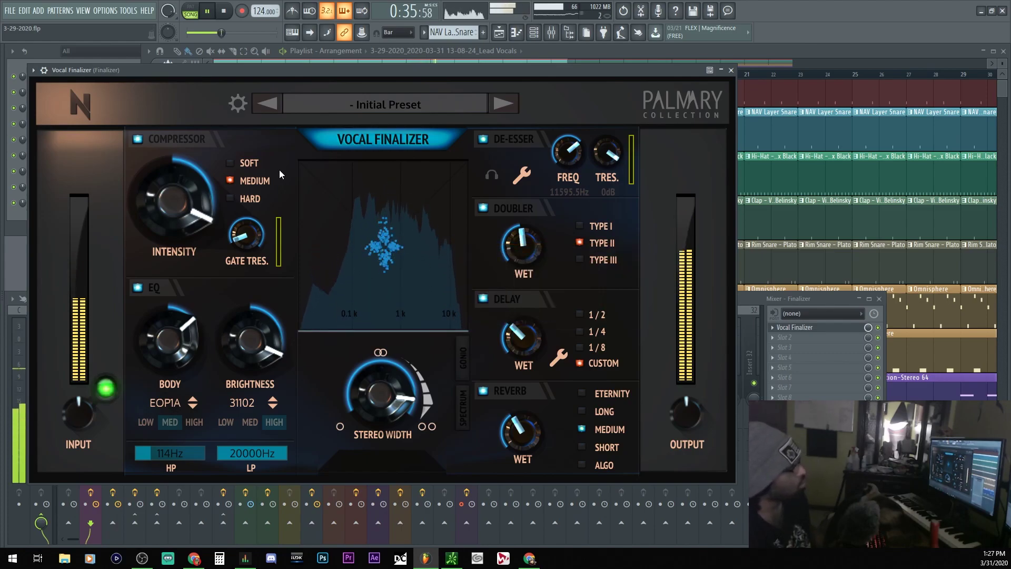
key("space")
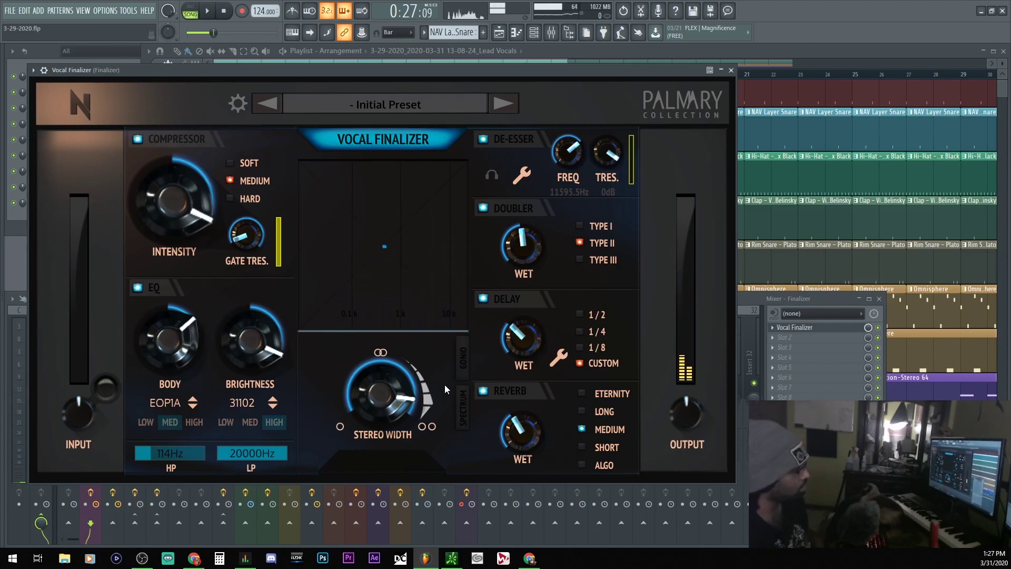
left_click(832, 328)
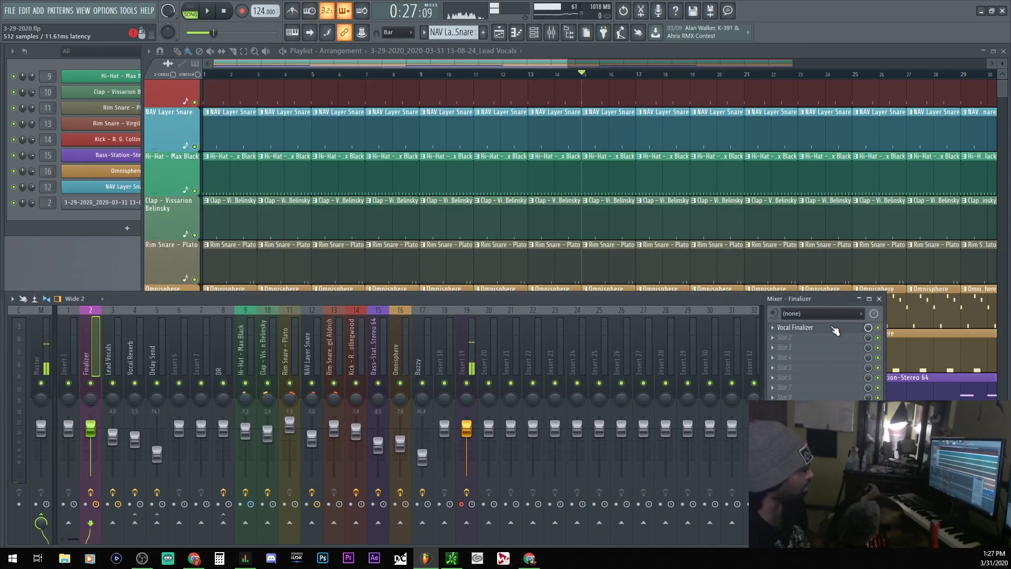
left_click(834, 328)
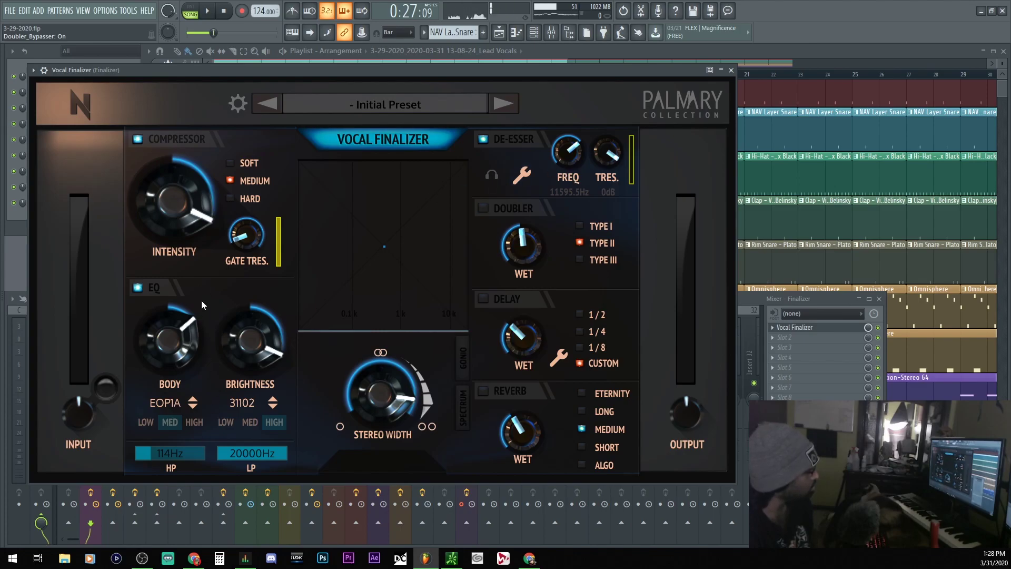
Step: Bypass the EQ and de-esser modules during playback and set the compressor's intensity to about 4.0%
left_click_drag(190, 261, 172, 271)
key("space")
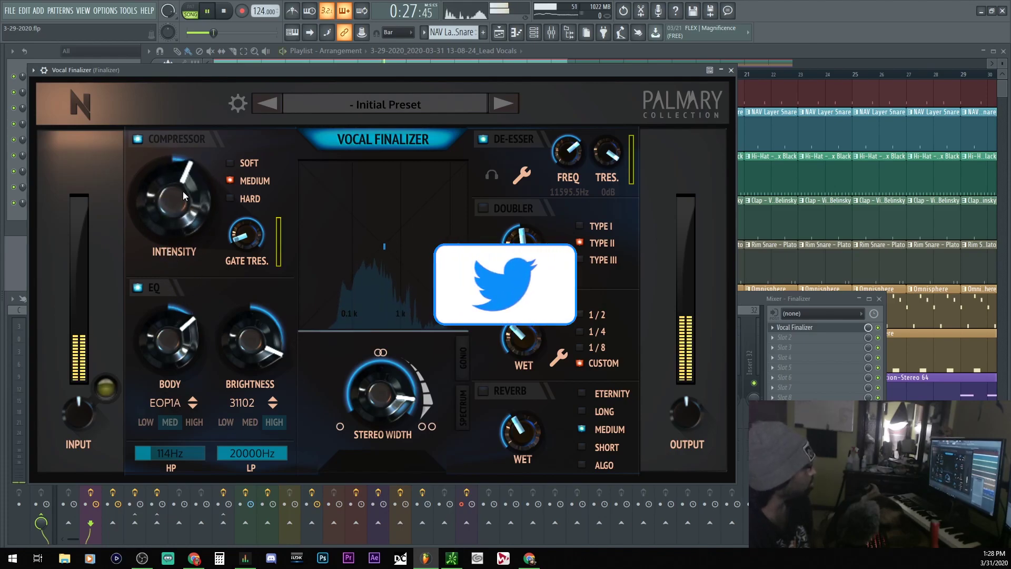
left_click(182, 289)
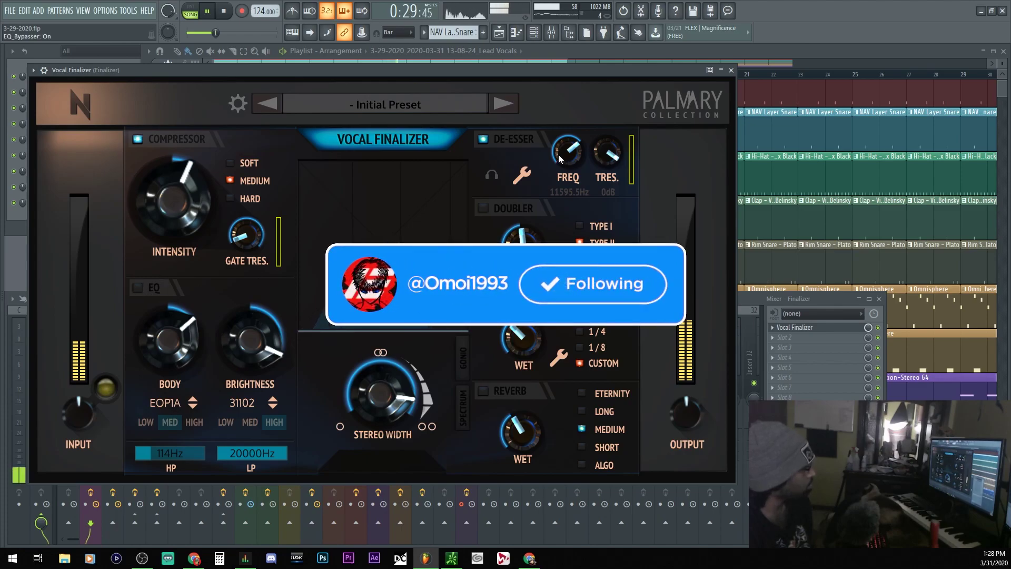
left_click(484, 140)
left_click_drag(174, 195, 173, 253)
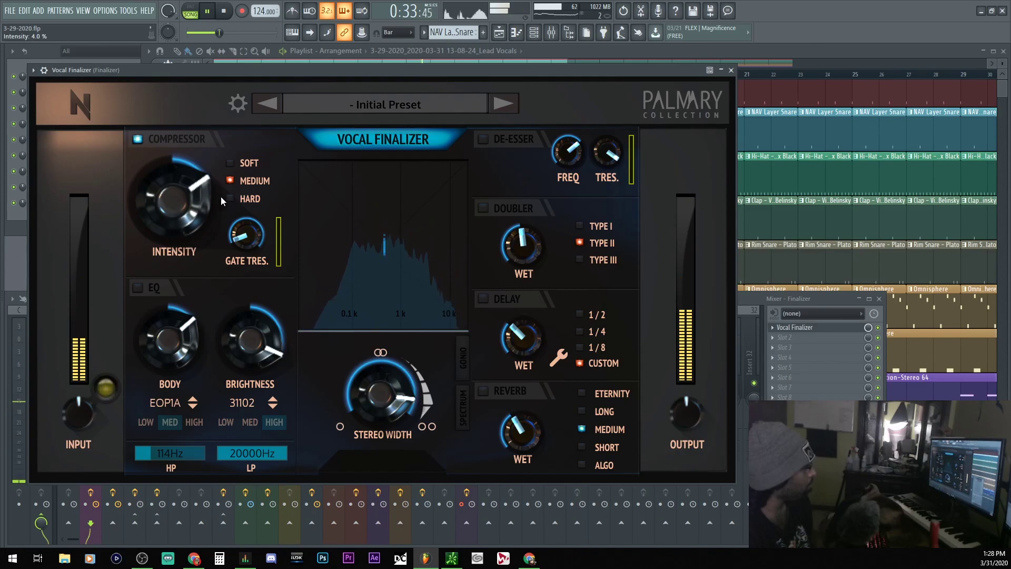
Step: Audition the compressor's Soft, Medium and Hard modes during playback, ending on Medium
left_click(246, 162)
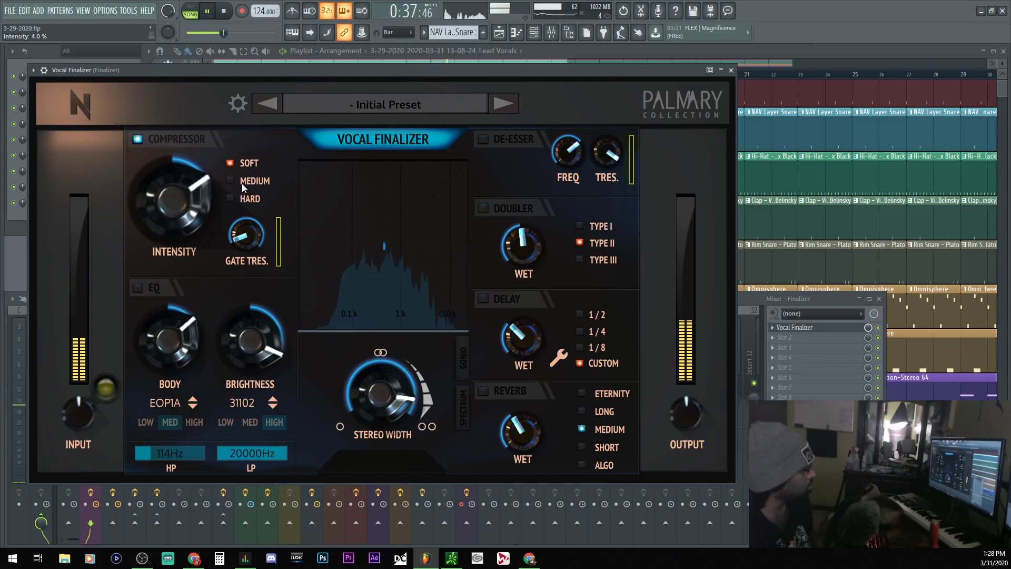
left_click(242, 182)
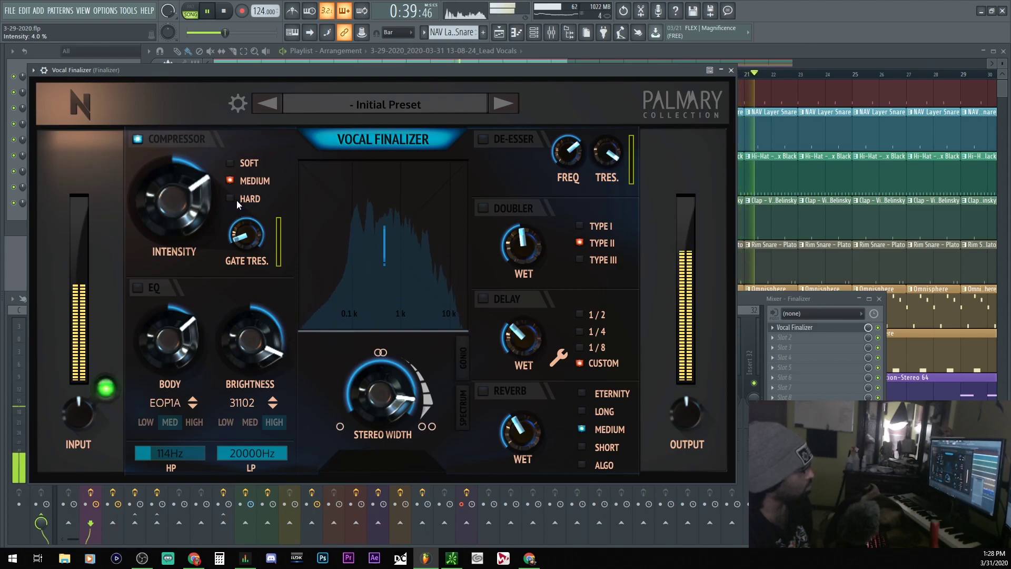
left_click(236, 199)
left_click(239, 182)
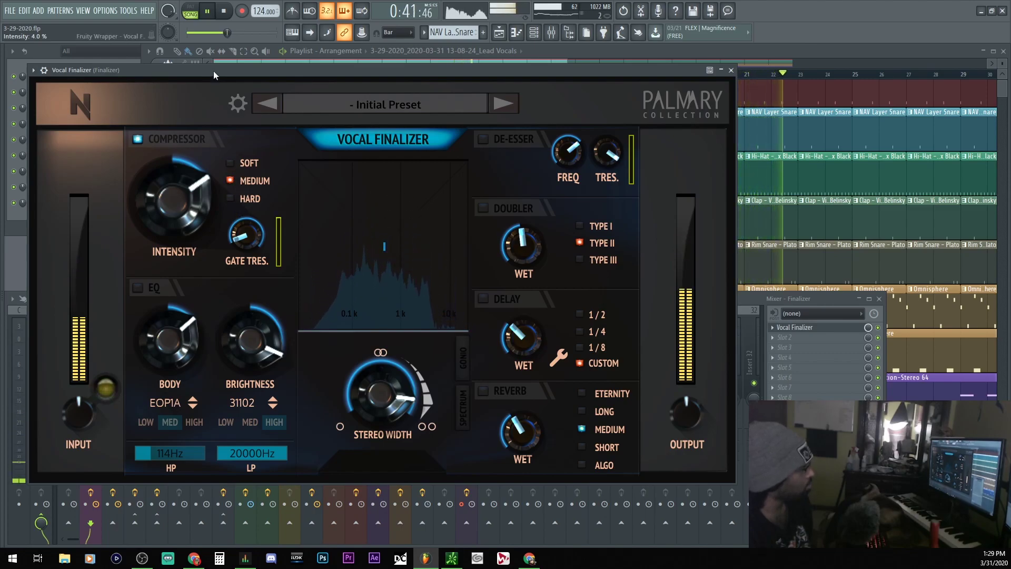
Step: Raise the compressor's intensity to about 7.4%, then audition further intensity and gate threshold adjustments during playback
key("space")
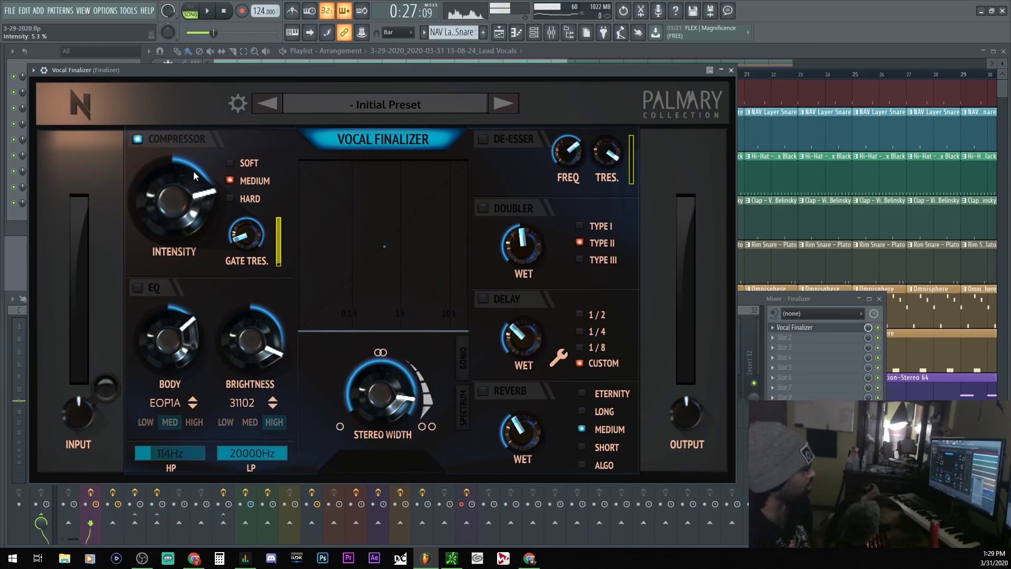
left_click_drag(194, 172, 198, 156)
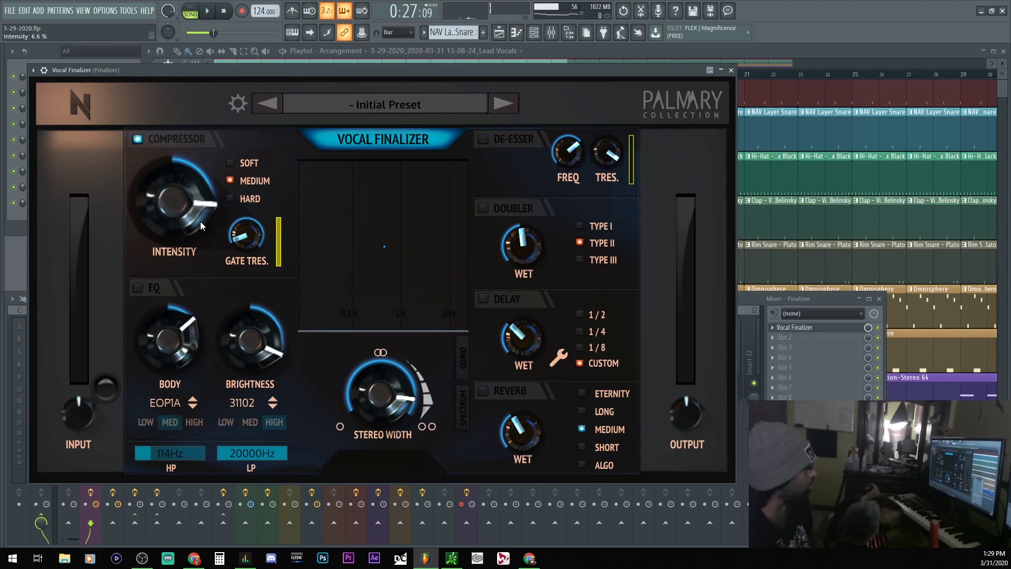
left_click_drag(192, 152, 202, 191)
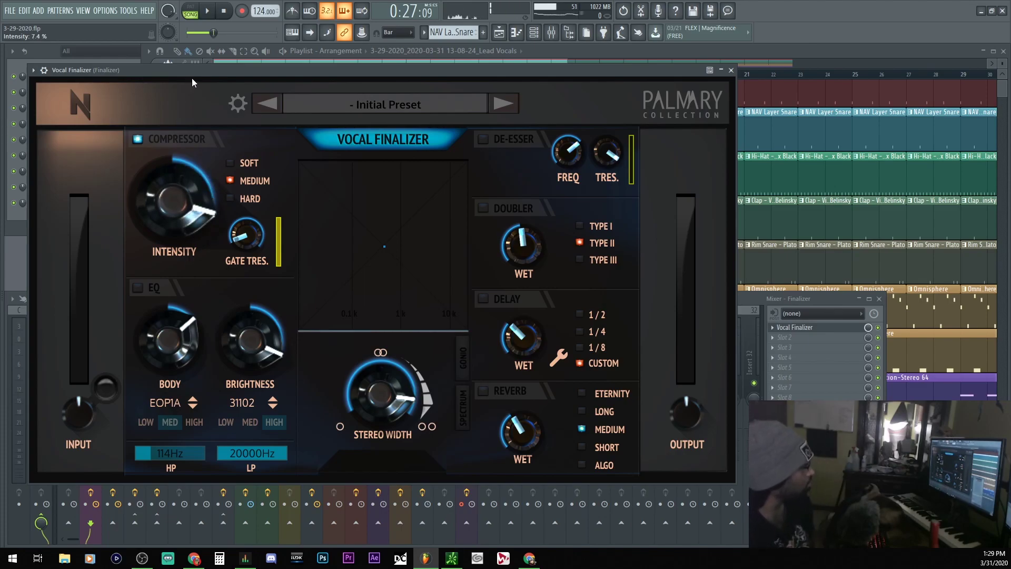
key("space")
left_click_drag(195, 156, 188, 206)
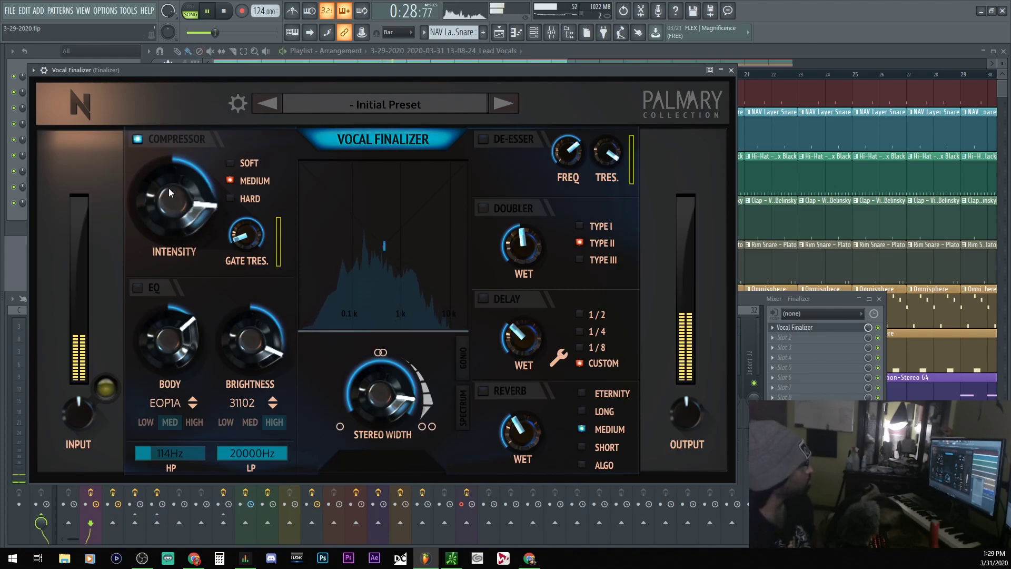
left_click_drag(171, 169, 181, 223)
left_click_drag(244, 236, 229, 401)
left_click_drag(244, 234, 247, 233)
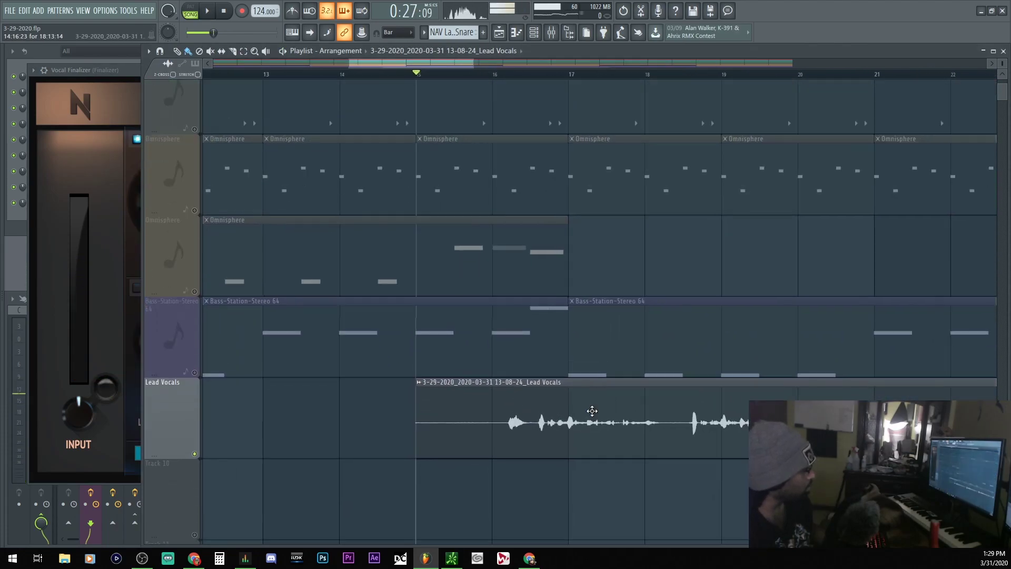
Step: Inspect the lead vocal clip in the Playlist and start playback from bar 24
scroll(585, 438, "up", 4)
left_click_drag(636, 354, 567, 306)
scroll(568, 305, "down", 3)
scroll(567, 305, "up", 2)
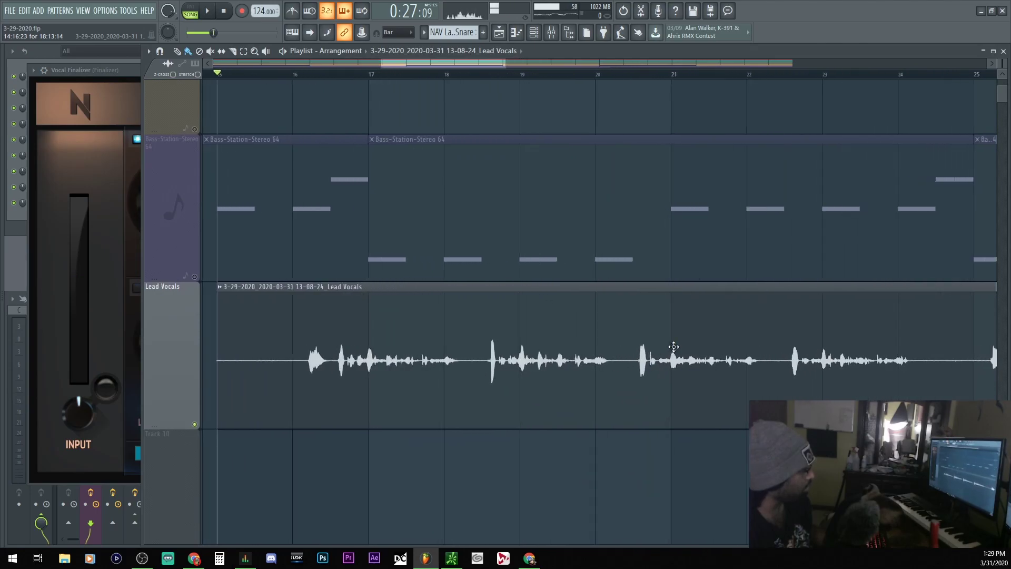
left_click(889, 78)
key("space")
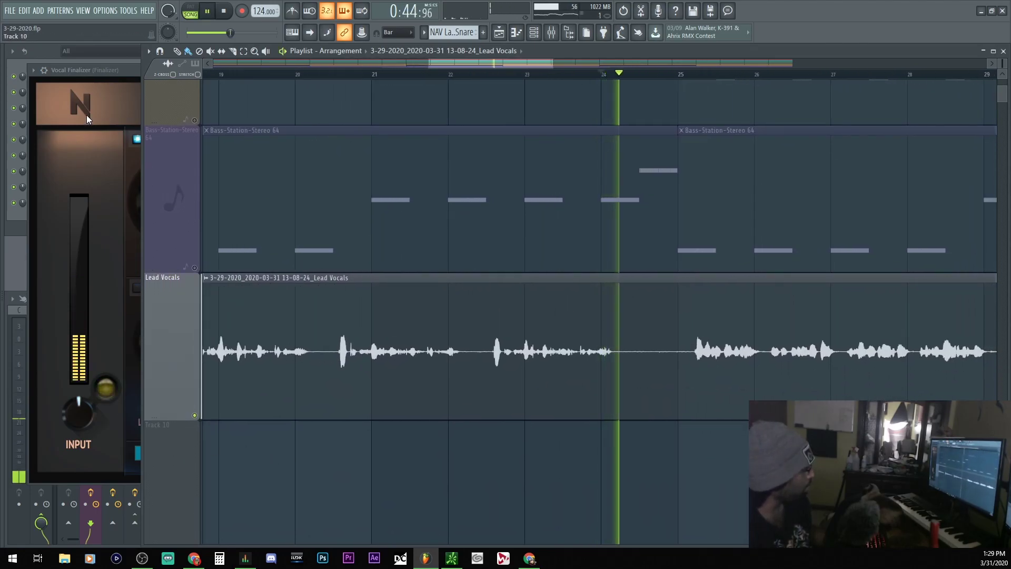
Step: Stop playback, bring the Vocal Finalizer window back to the front, and replay the song from bar 24
key("space")
key("F9")
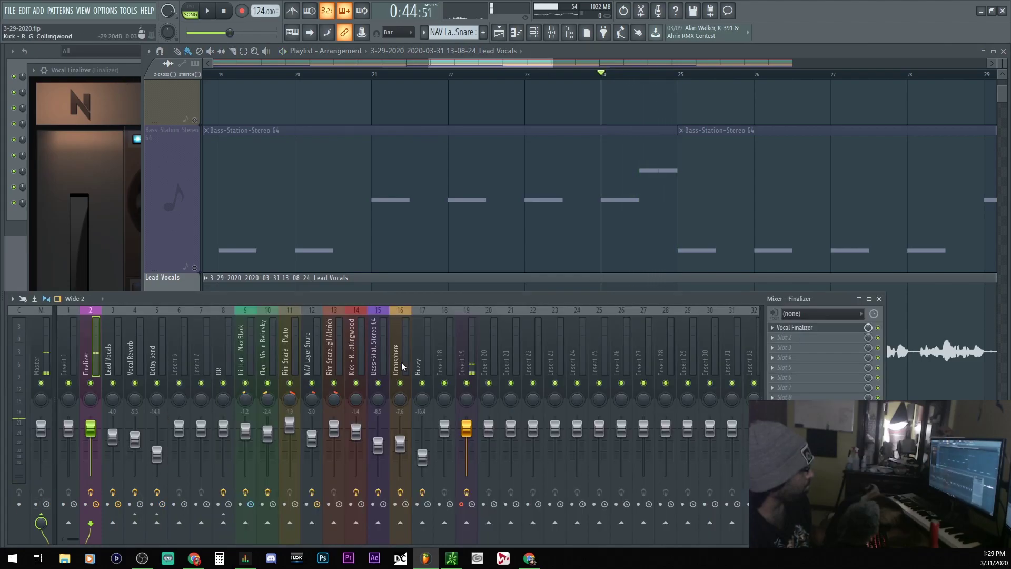
left_click(66, 135)
key("space")
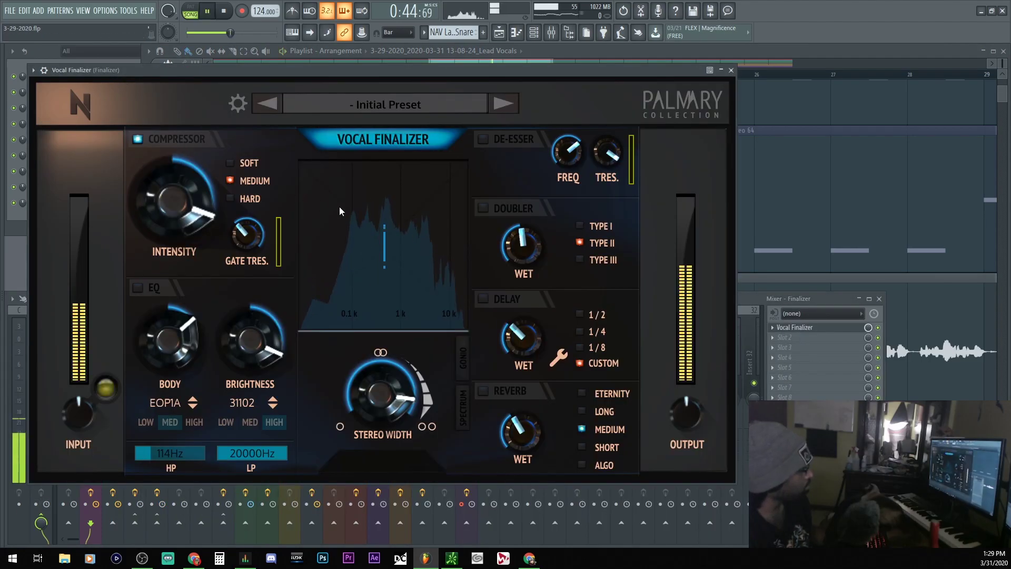
Step: Audition different gate threshold amounts on the vocal, stopping playback with the threshold at about -61.0 dB
left_click_drag(245, 235, 264, 69)
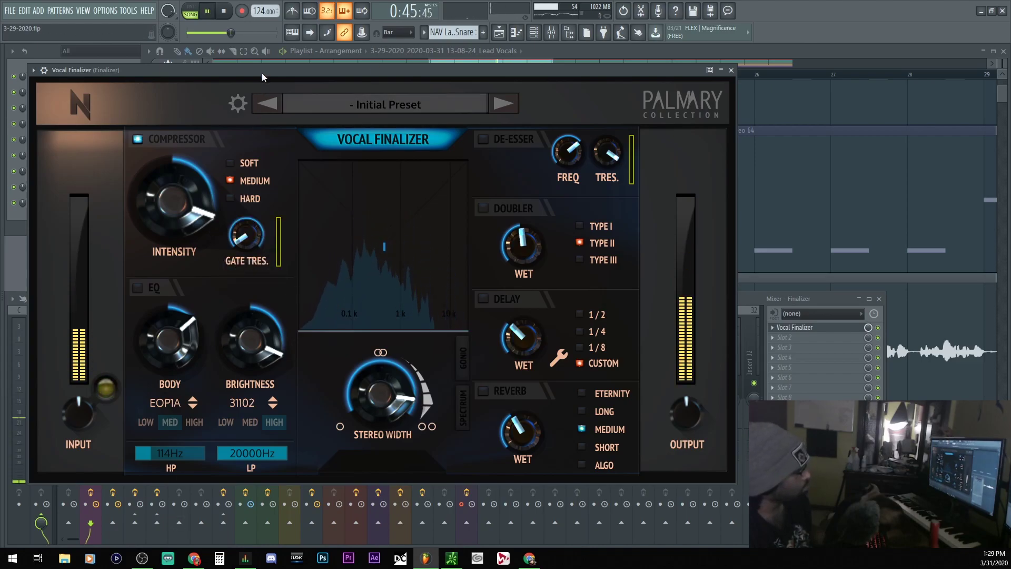
left_click_drag(257, 242, 239, 182)
key("space")
left_click_drag(245, 138, 263, 87)
key("space")
key("space")
left_click_drag(258, 220, 282, 77)
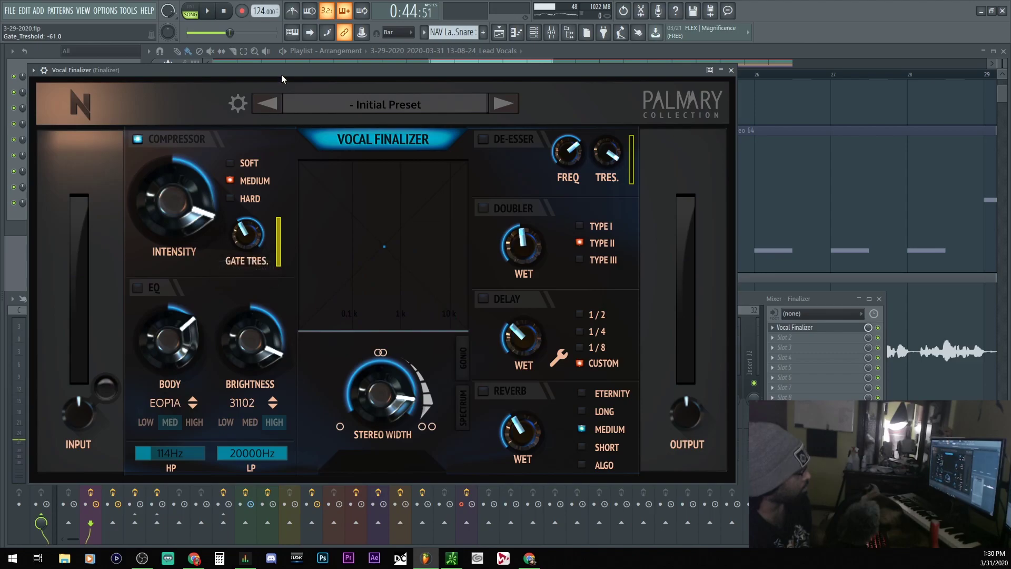
Step: Readjust the compressor's gate threshold with playback stopped, sweeping it down to about -84 dB and back up past -67.8 dB
left_click(753, 316)
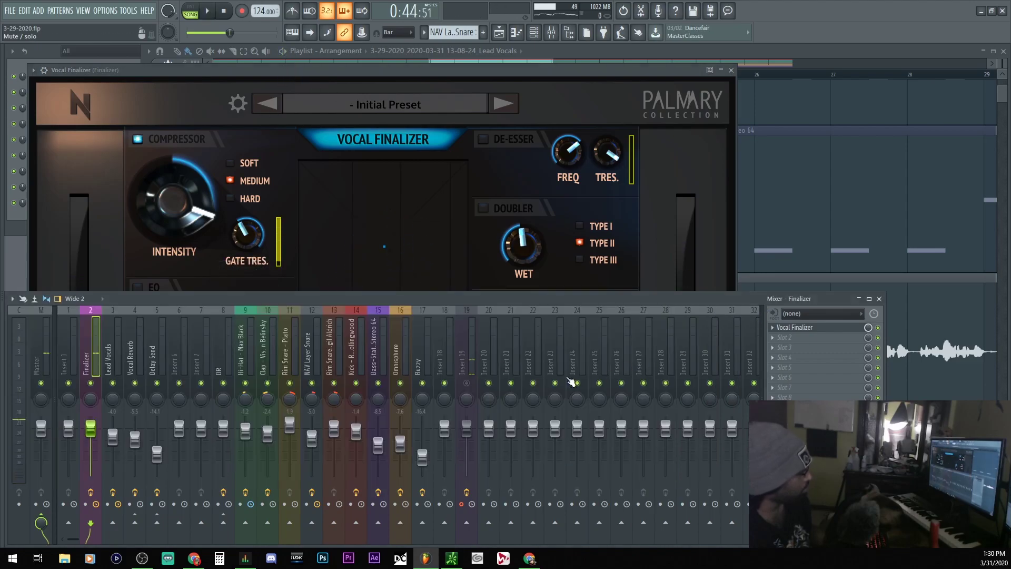
left_click(347, 218)
left_click_drag(245, 235, 213, 242)
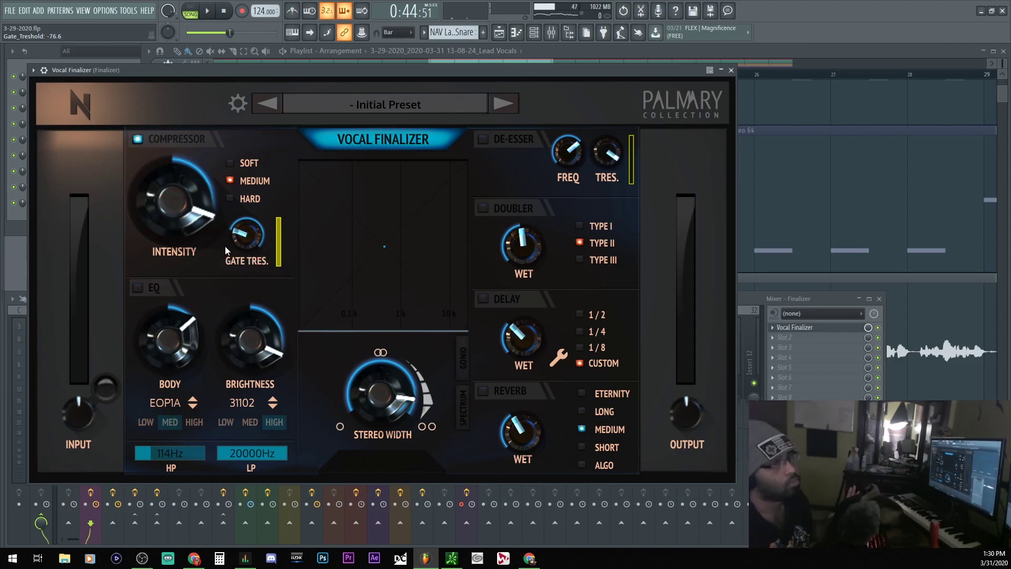
left_click_drag(226, 245, 277, 30)
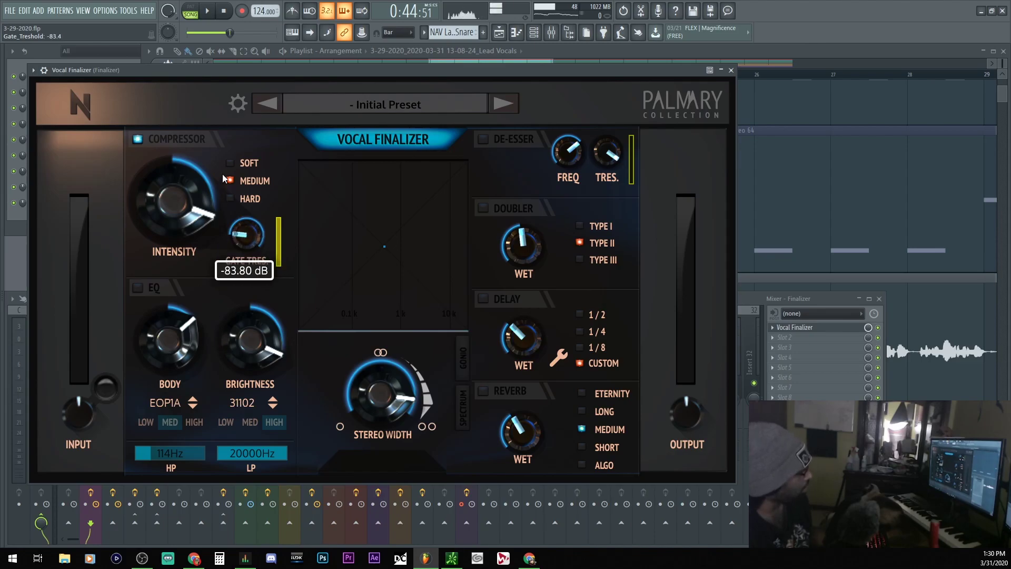
left_click_drag(244, 246, 242, 192)
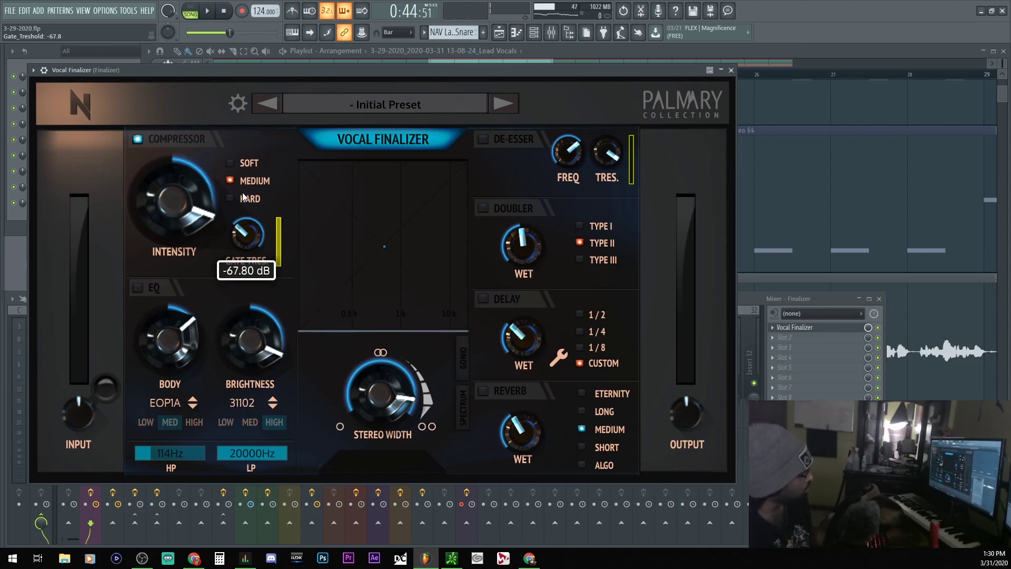
mouse_move(241, 243)
left_mouse_down()
mouse_move(244, 201)
mouse_move(245, 229)
left_mouse_up()
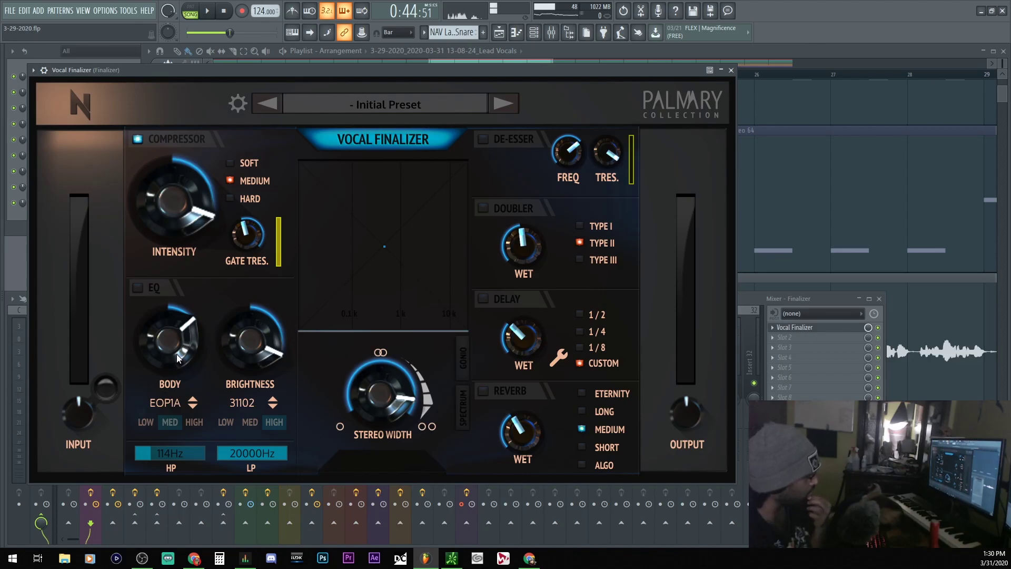
Step: Enable the EQ module, try different body amounts, and set the brightness to about 9.2 dB
left_click(138, 288)
left_click_drag(137, 419, 147, 264)
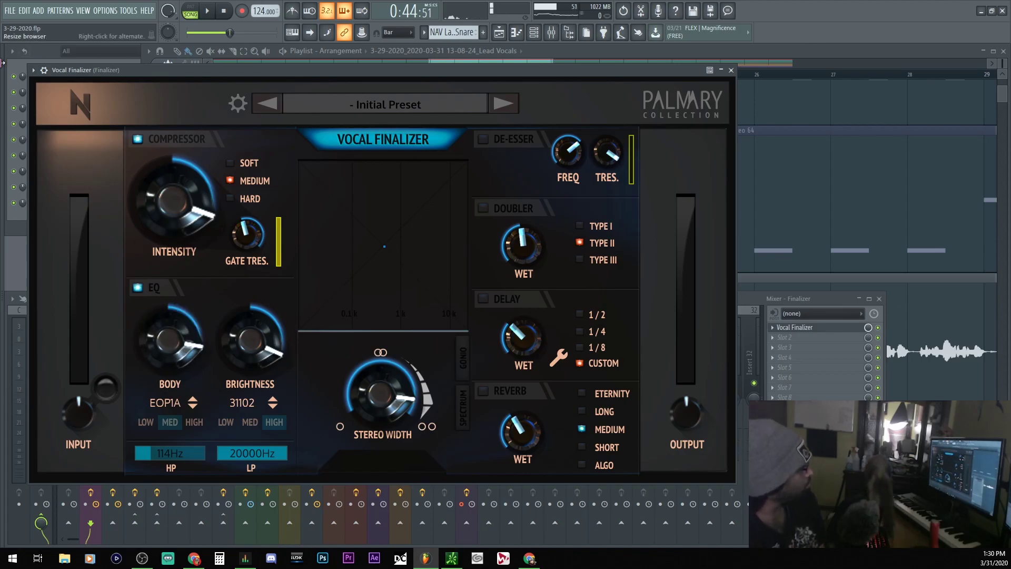
left_click_drag(168, 342, 152, 401)
mouse_move(232, 363)
left_mouse_down()
mouse_move(237, 406)
mouse_move(220, 412)
mouse_move(229, 323)
mouse_move(229, 362)
left_mouse_up()
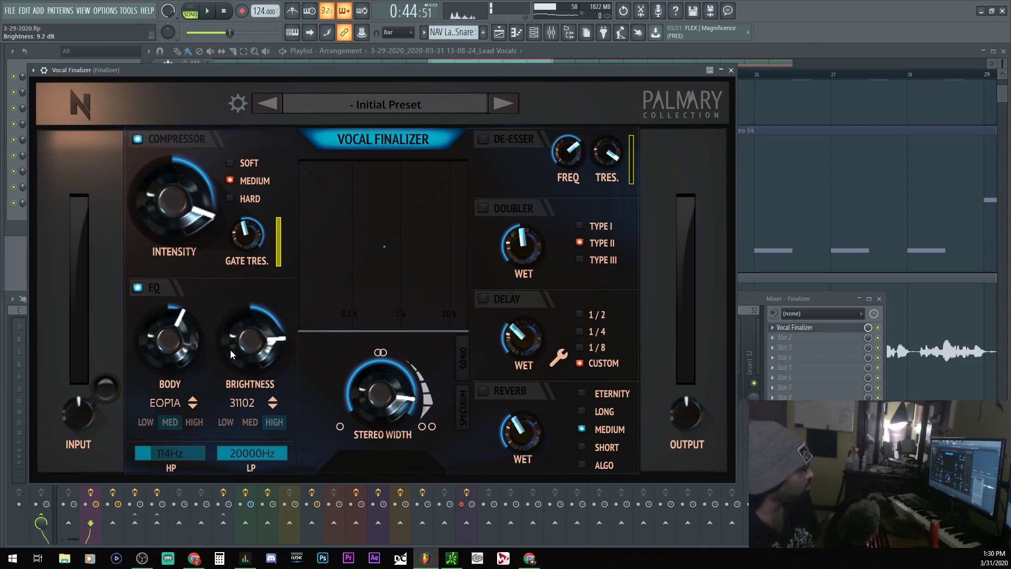
Step: During playback, ease off the compressor intensity, set the EQ body to about 2.3 dB, and try brightness up to 15 dB before lowering it
key("space")
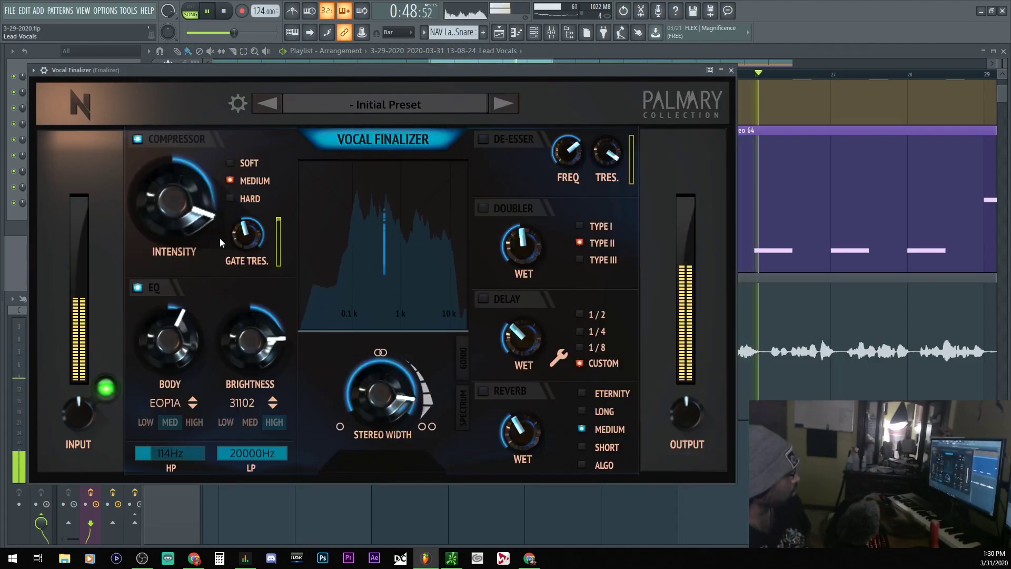
left_click_drag(187, 227, 192, 241)
left_click_drag(194, 356, 157, 314)
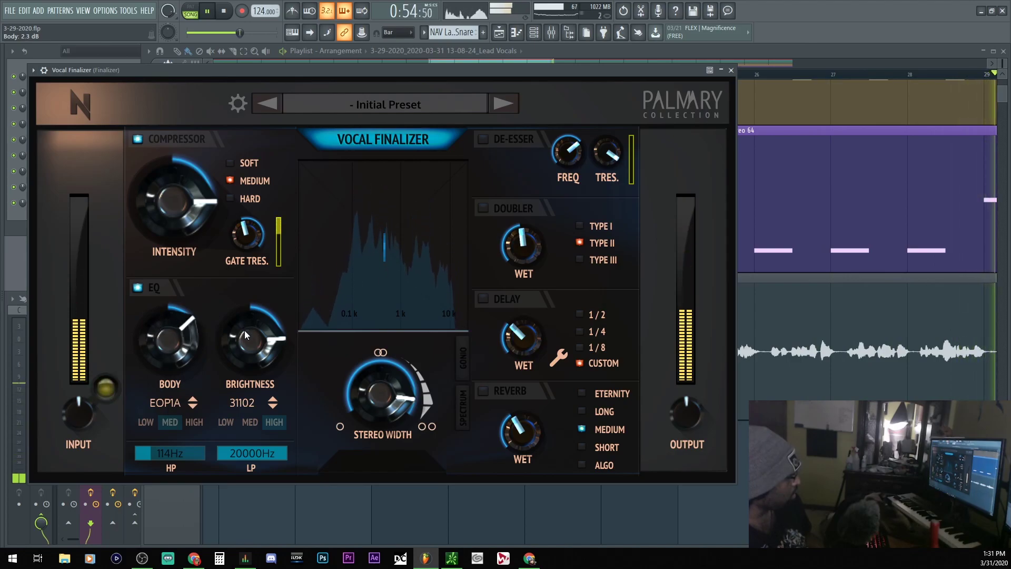
left_click_drag(243, 330, 251, 277)
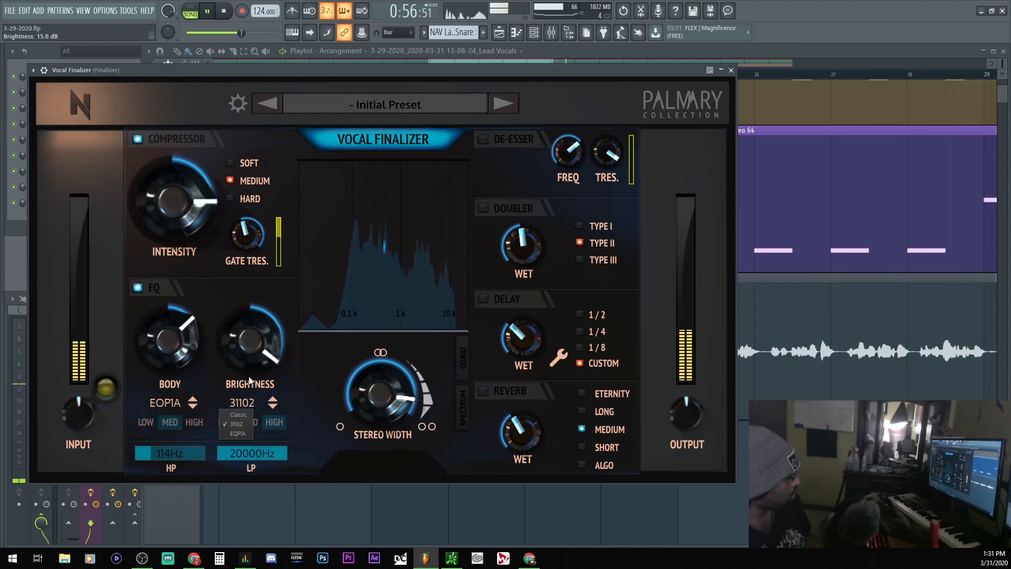
left_click_drag(243, 324, 249, 362)
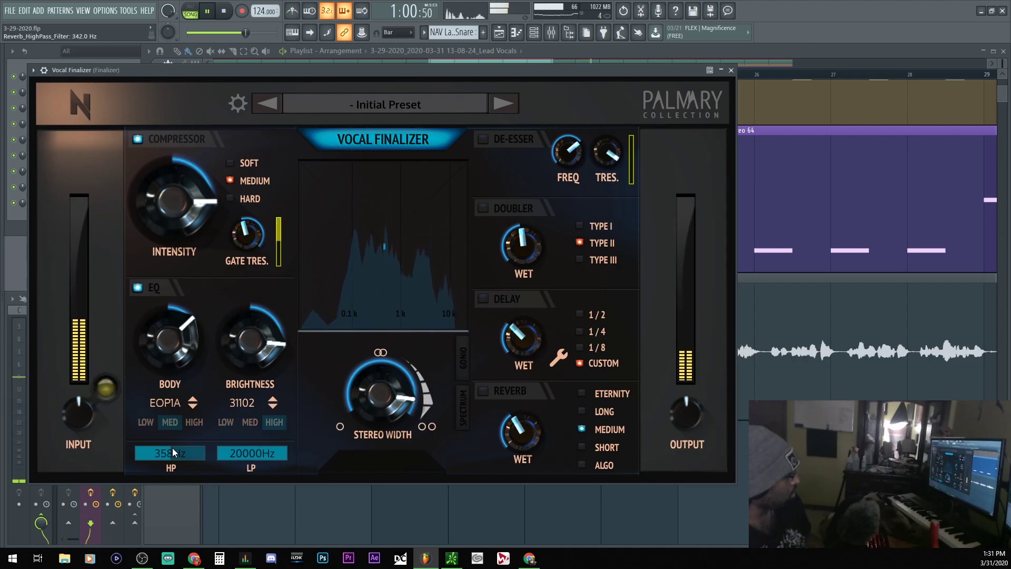
Step: Audition the EQ's high-pass filter on the vocal and set it to 123 Hz
mouse_move(172, 448)
left_mouse_down()
mouse_move(137, 454)
mouse_move(157, 458)
left_mouse_up()
key("space")
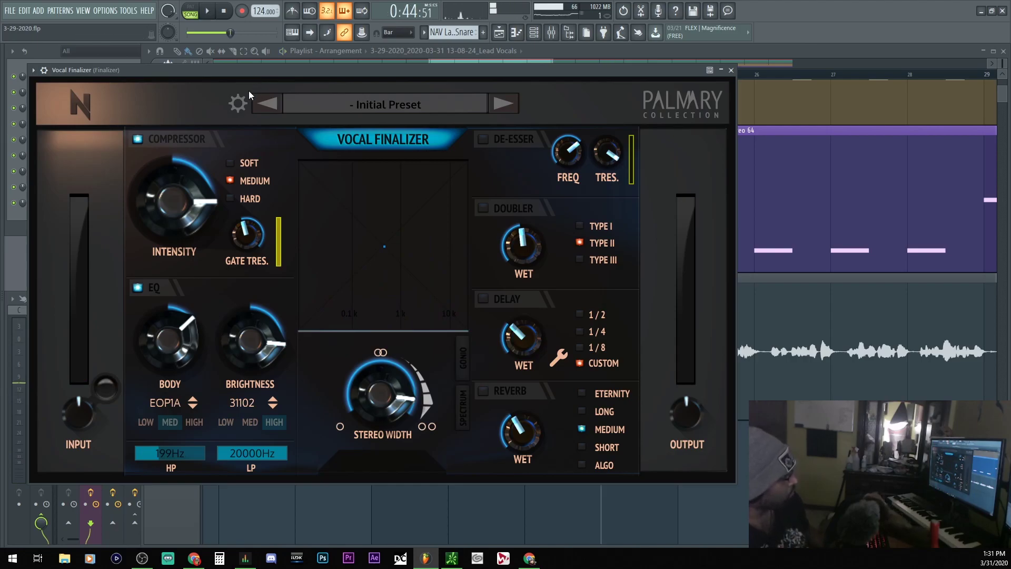
key("space")
left_click_drag(175, 454, 149, 453)
key("space")
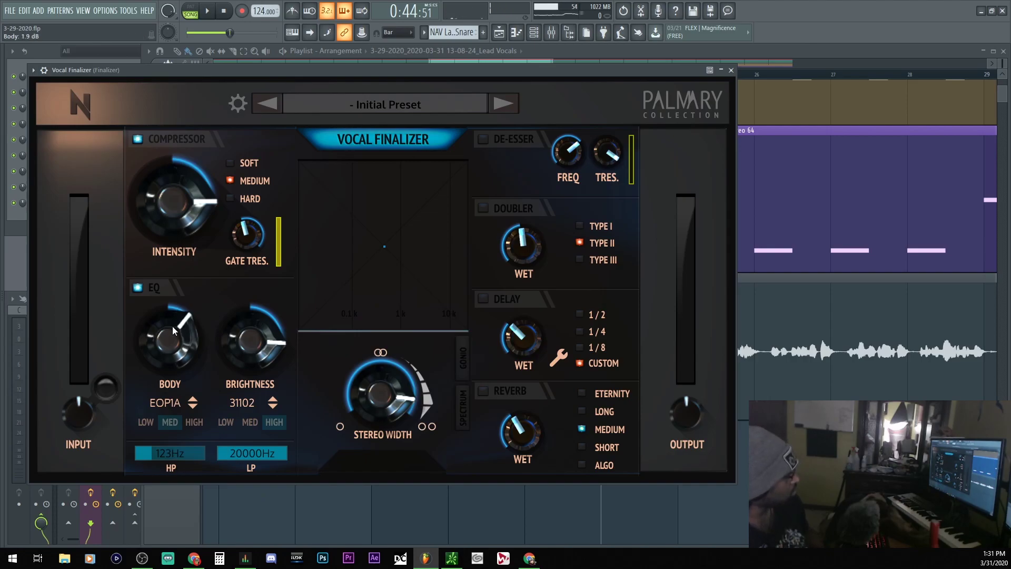
Step: Replay the vocal, fine-tune the EQ body to about 2.1 dB, and stop playback
key("space")
left_click_drag(173, 330, 124, 378)
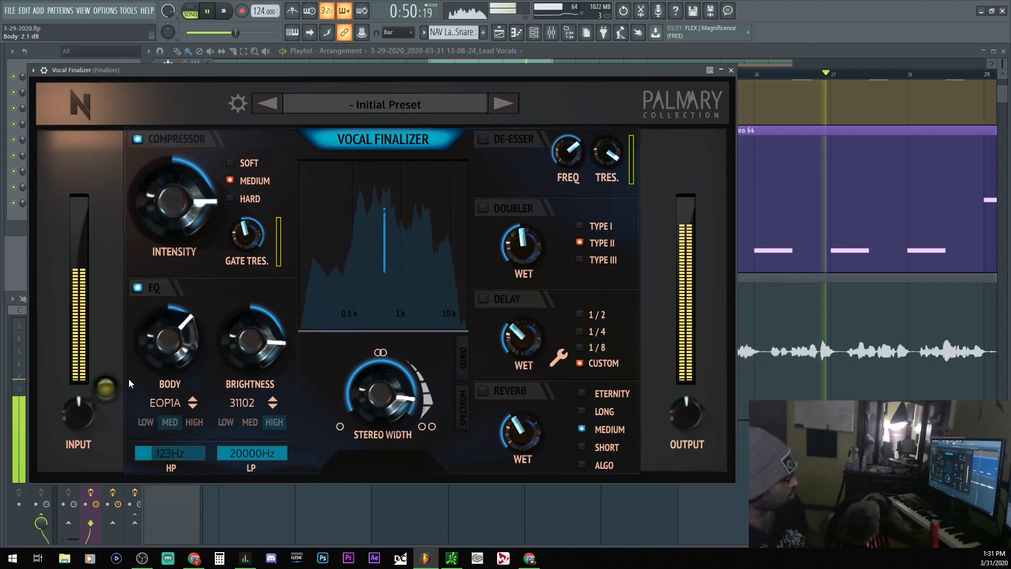
key("space")
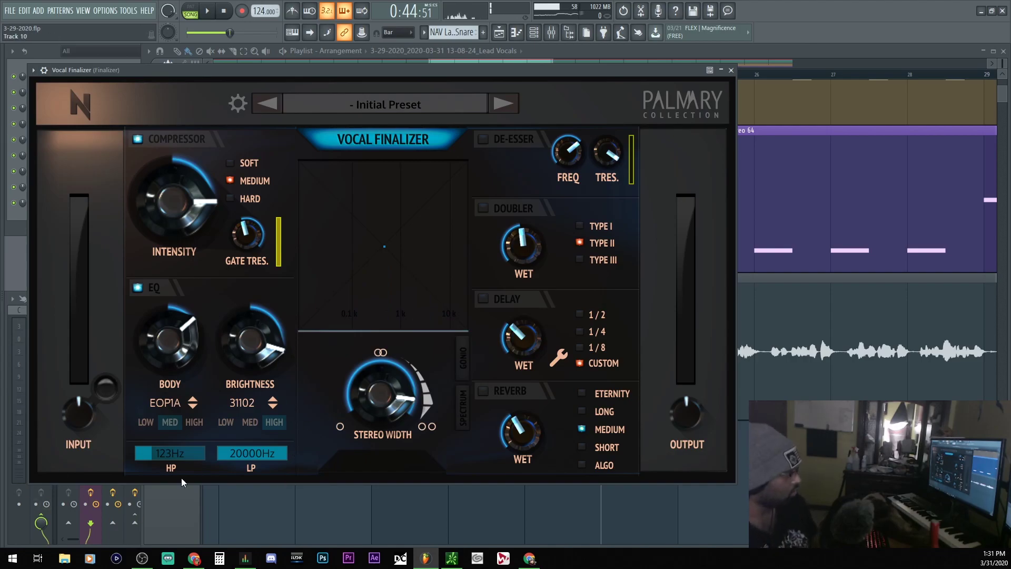
Step: Enable the de-esser, look over its detailed settings, and solo the de-esser signal
left_click(490, 142)
left_click(522, 175)
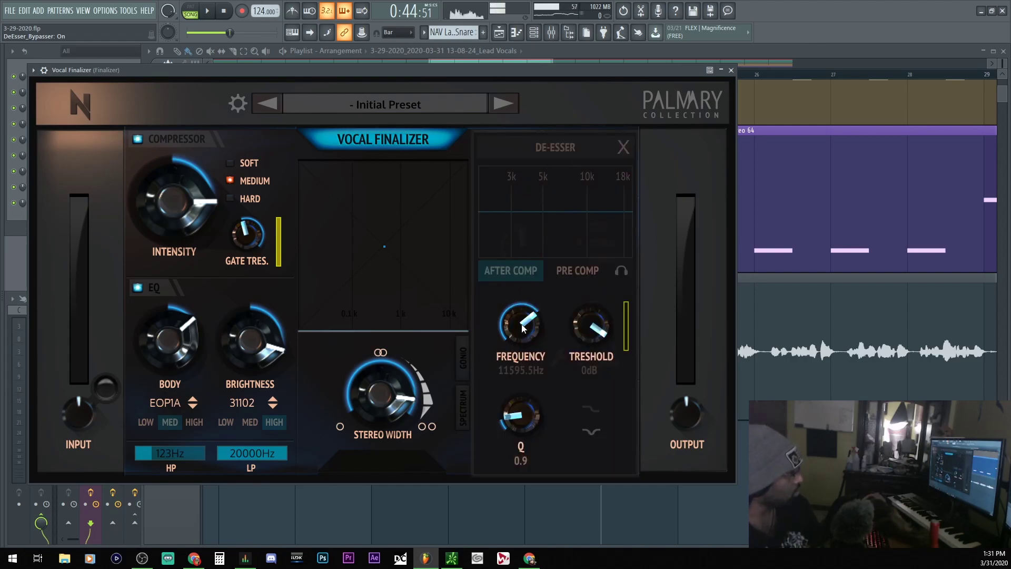
left_click(624, 147)
left_click(491, 176)
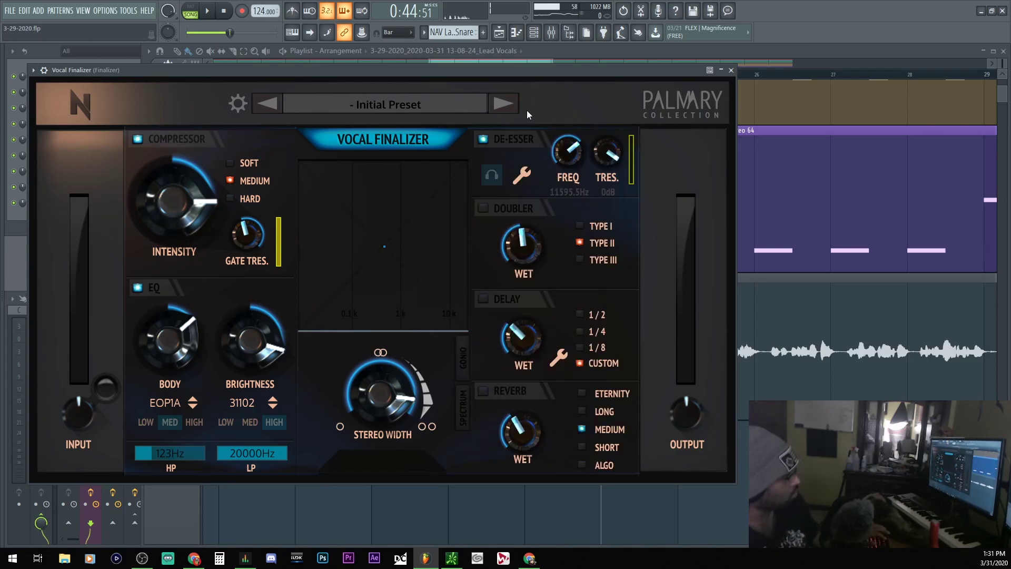
Step: During playback, set the de-esser threshold to about -29.8 dB and its frequency to about 11205.6 Hz
key("space")
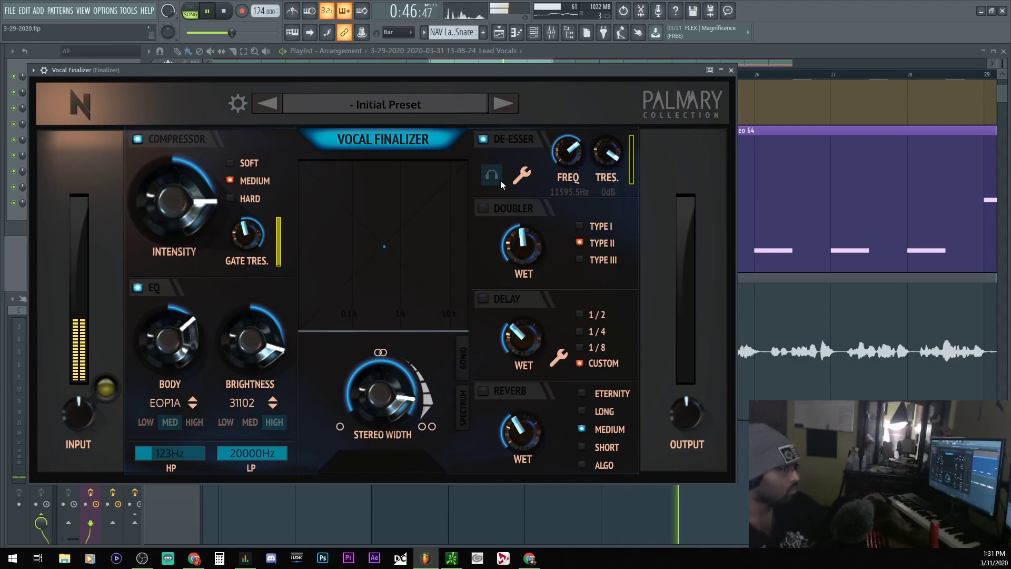
left_click_drag(564, 151, 599, 203)
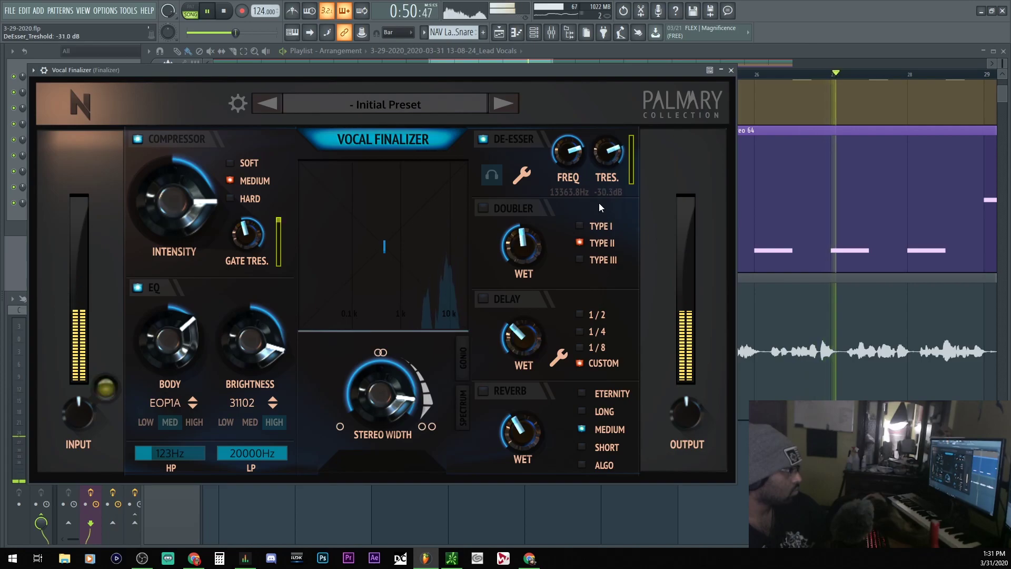
left_click_drag(568, 151, 421, 322)
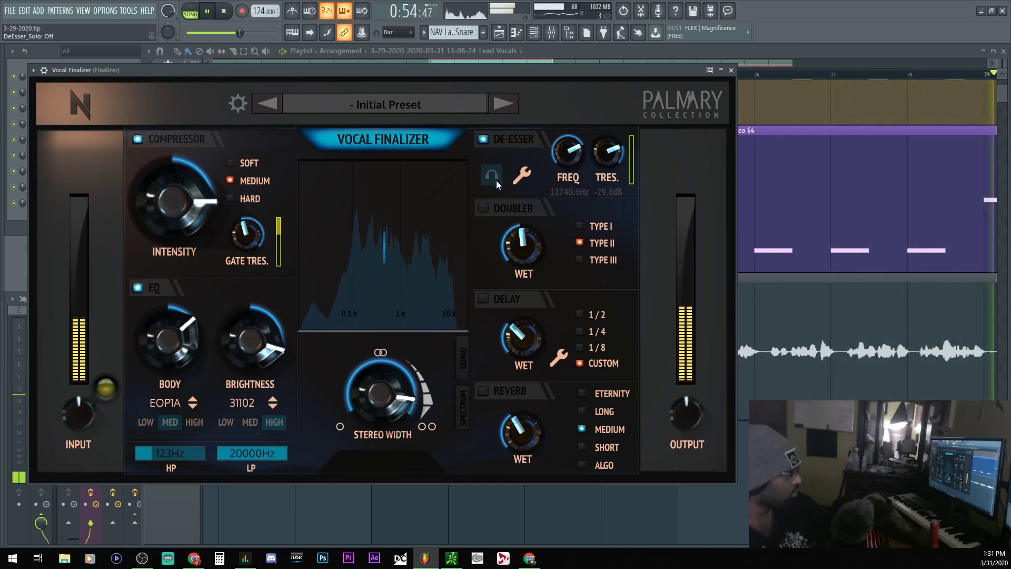
left_click_drag(568, 152, 530, 153)
Step: Open the de-esser's detailed settings and compare Pre Comp with After Comp placement, ending on After Comp
left_click(520, 179)
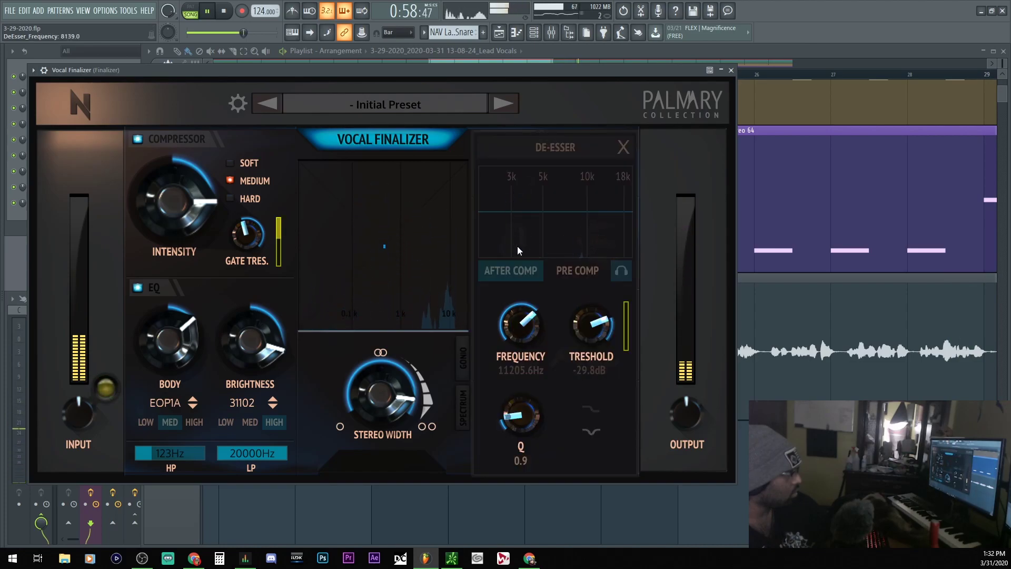
left_click(562, 268)
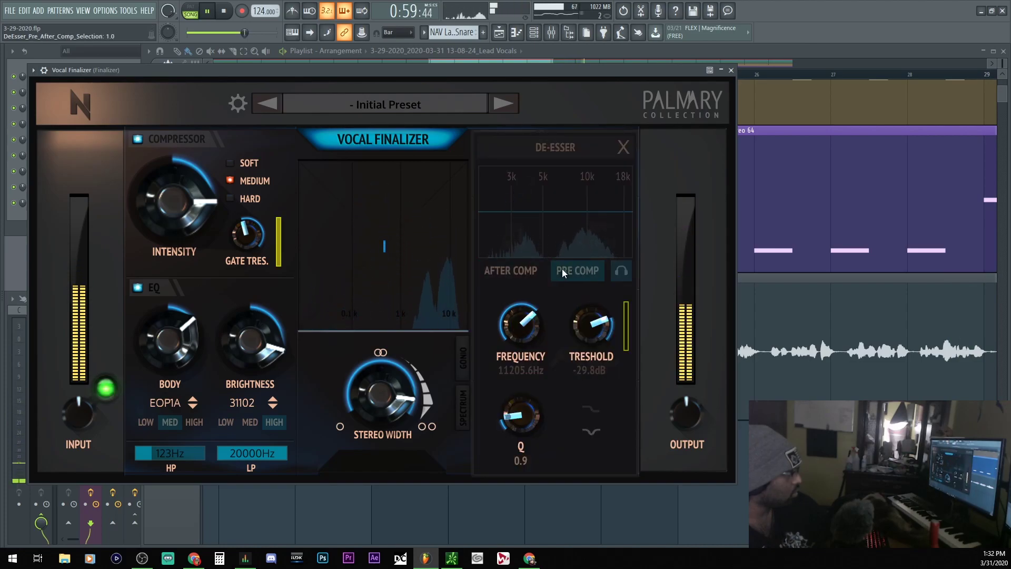
left_click(521, 277)
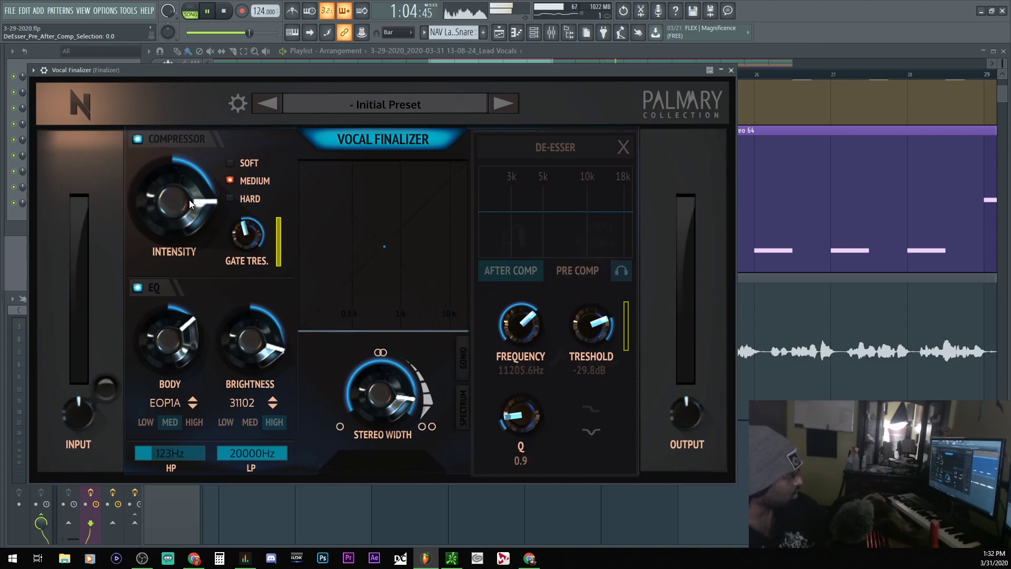
Step: Stop playback, select bars 16 to 33 in the Playlist as the loop range, and play that section
key("F5")
key("space")
scroll(499, 402, "down", 3)
left_click_drag(379, 79, 737, 128)
key("space")
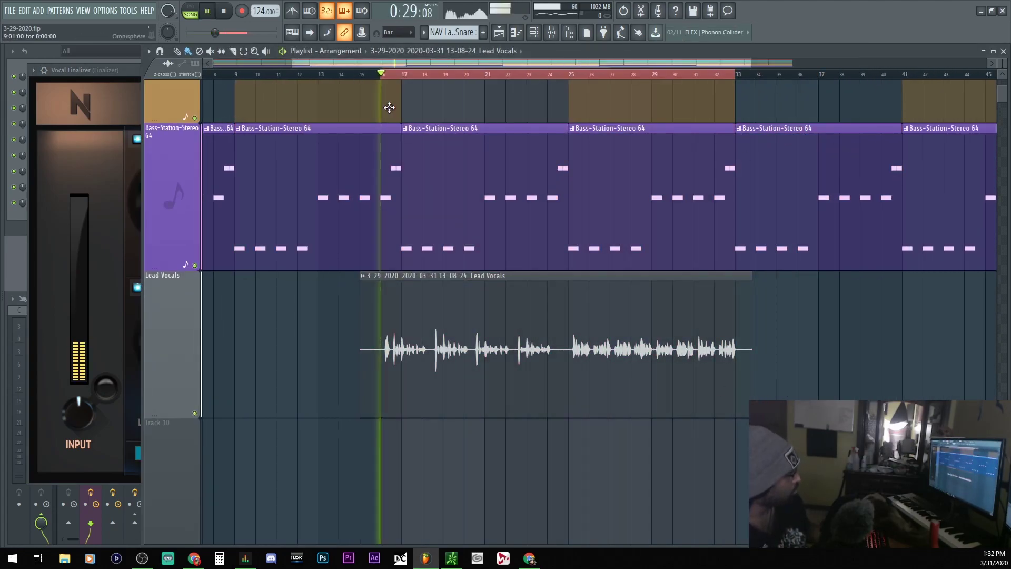
Step: During playback, set the de-esser to about 12254.5 Hz, -14.6 dB and Q 1.49, turn off its solo, and close its detailed settings
left_click(103, 157)
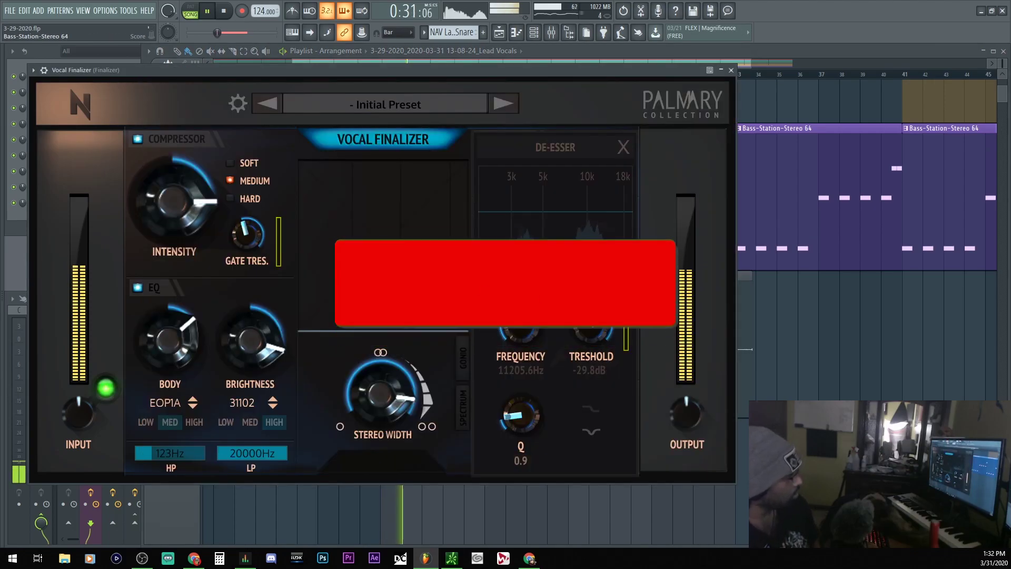
left_click_drag(521, 324, 520, 391)
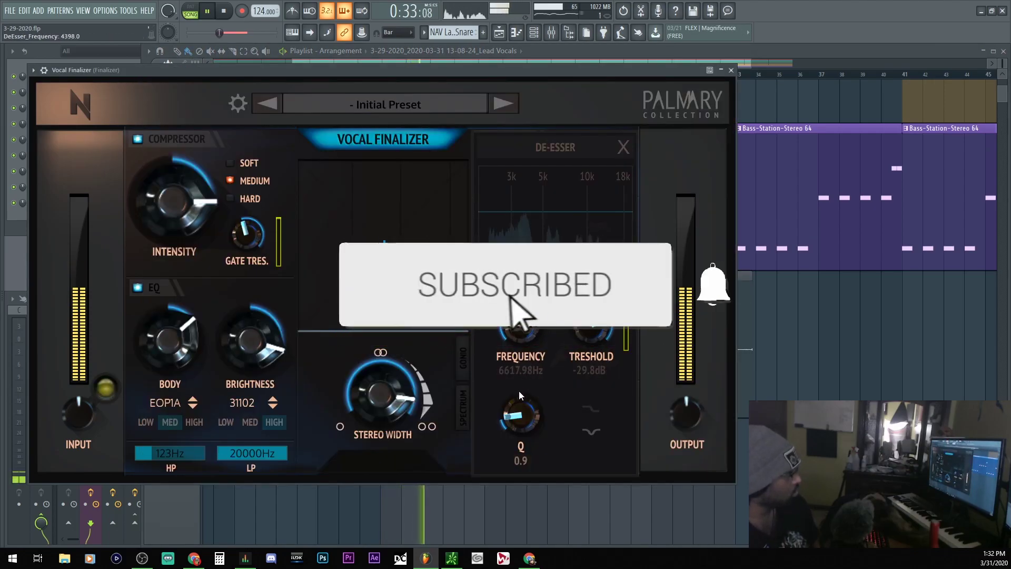
left_click_drag(521, 328, 541, 244)
left_click_drag(587, 323, 591, 252)
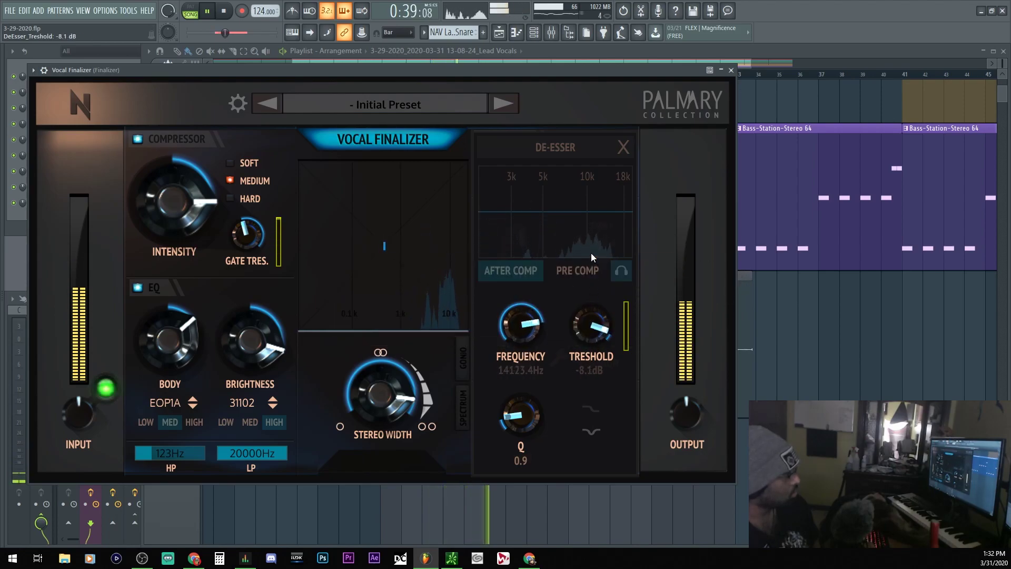
left_click_drag(521, 416, 543, 357)
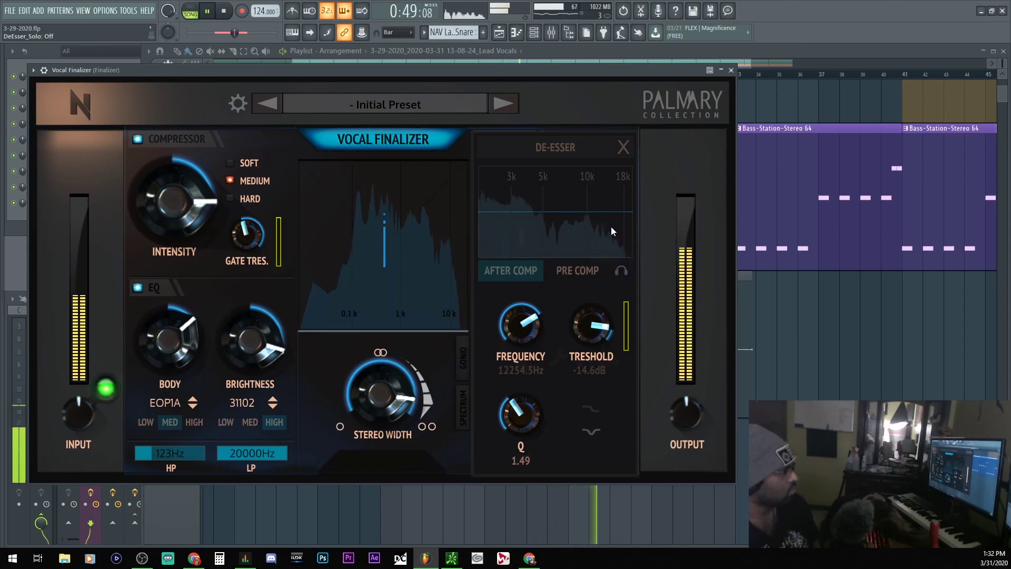
left_click(621, 151)
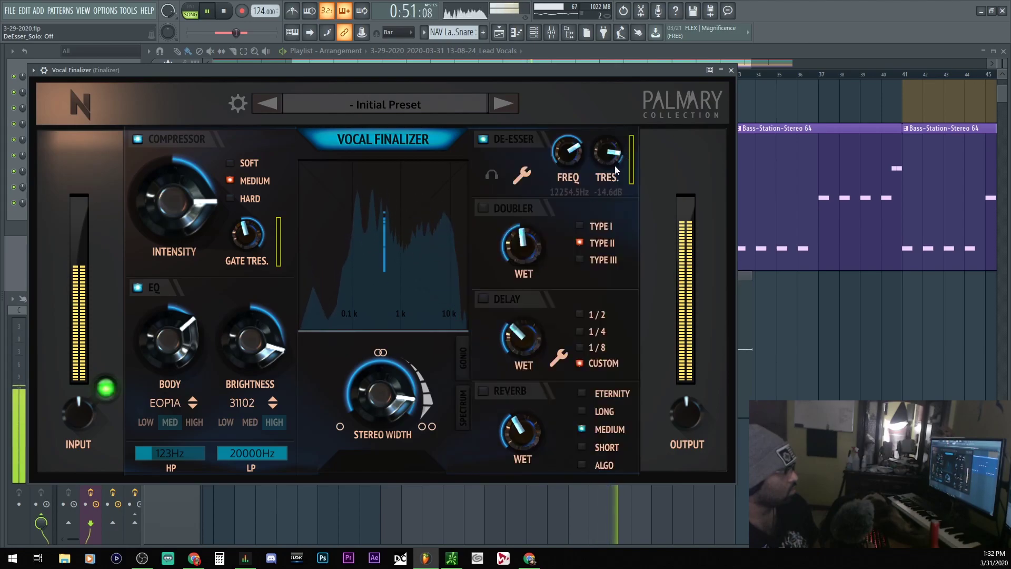
Step: Set the de-esser frequency to about 6333.93 Hz and threshold to about -18.6 dB, stop playback, and review its detailed settings
scroll(573, 160, "down", 2)
left_click_drag(573, 160, 581, 258)
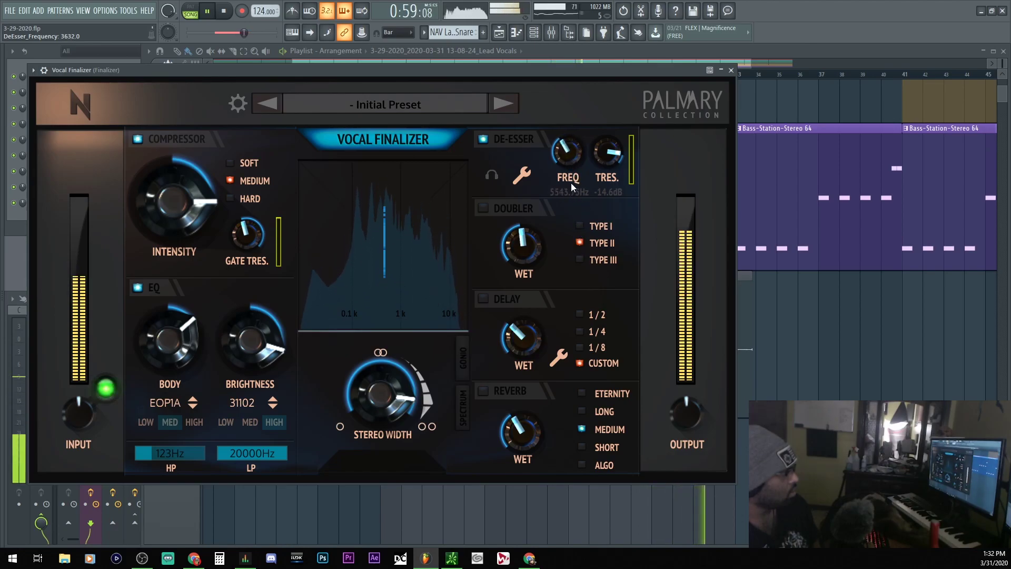
left_click_drag(571, 185, 605, 160)
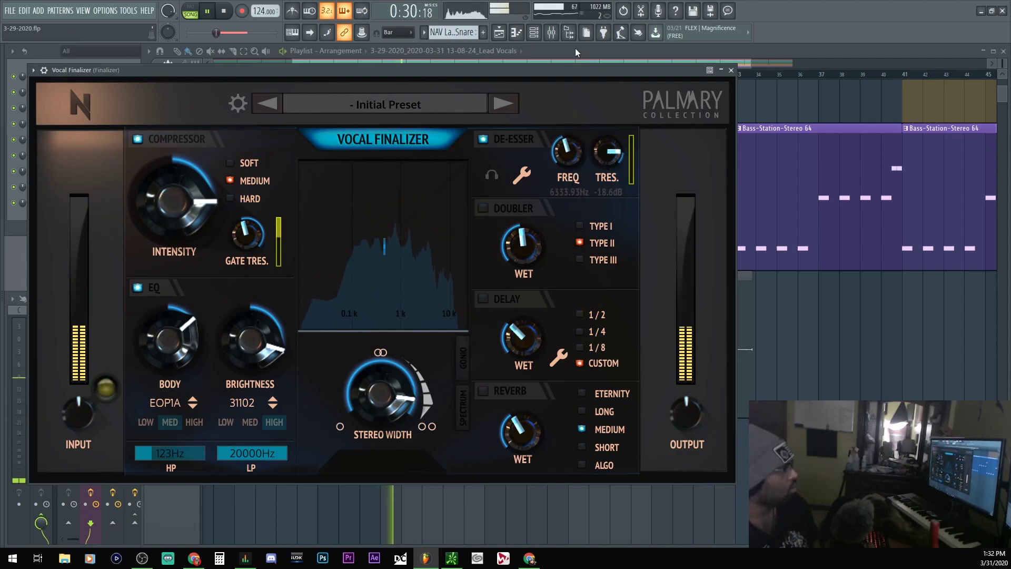
key("space")
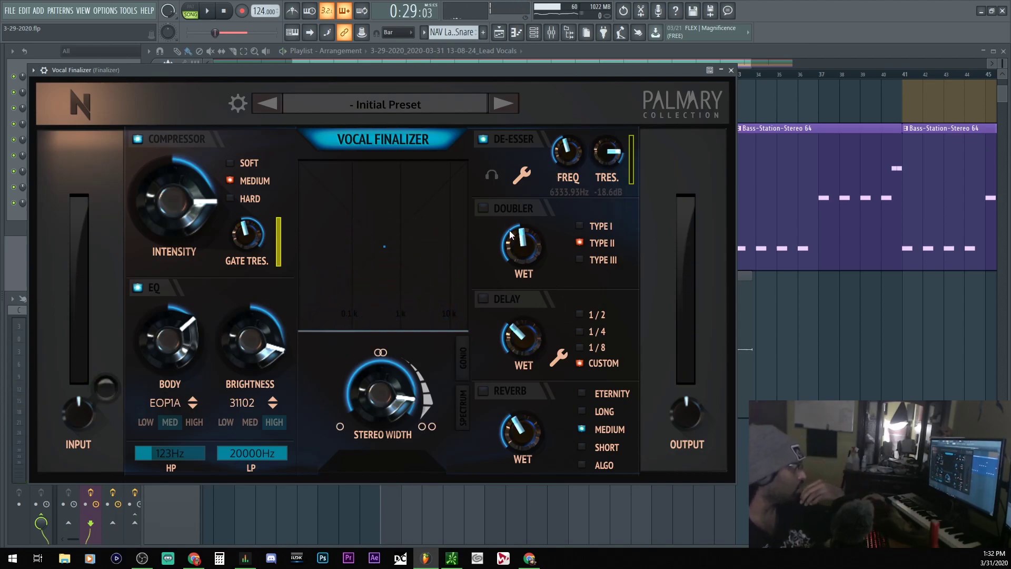
left_click(524, 175)
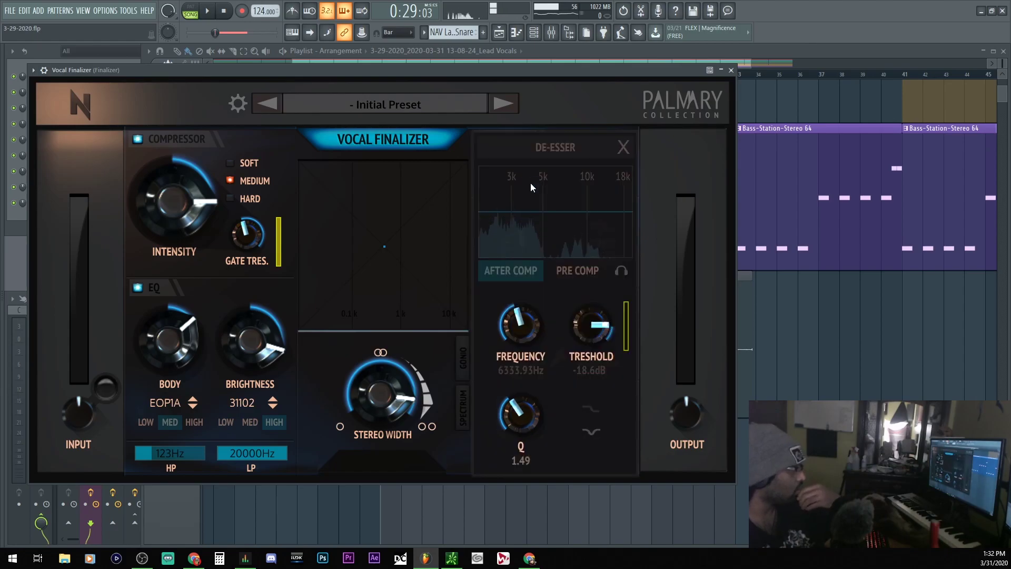
left_click(626, 147)
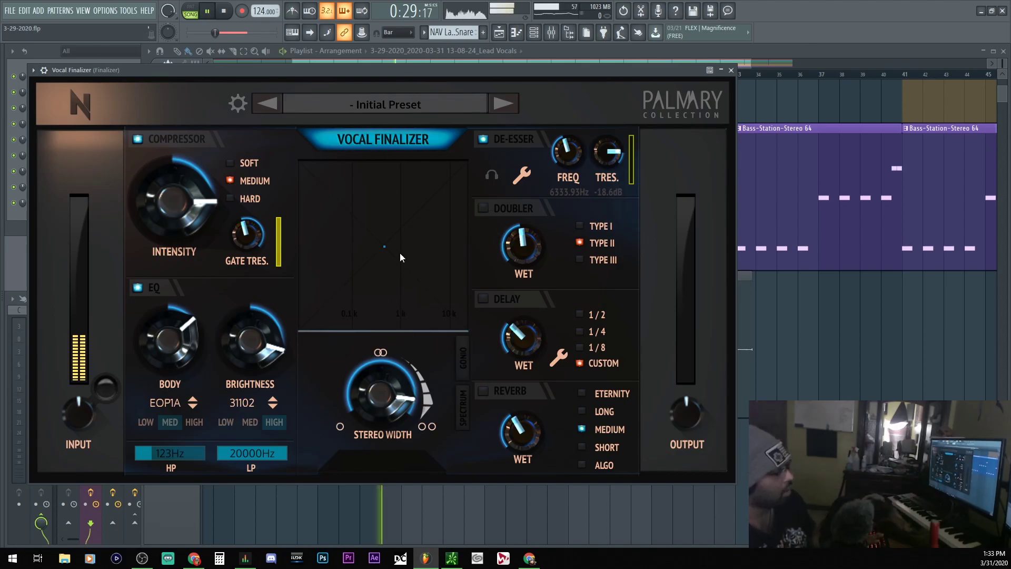
Step: Enable the doubler, restart playback from the loop start, and raise the doubler's wet amount to about 2.7
left_click(483, 208)
key("space")
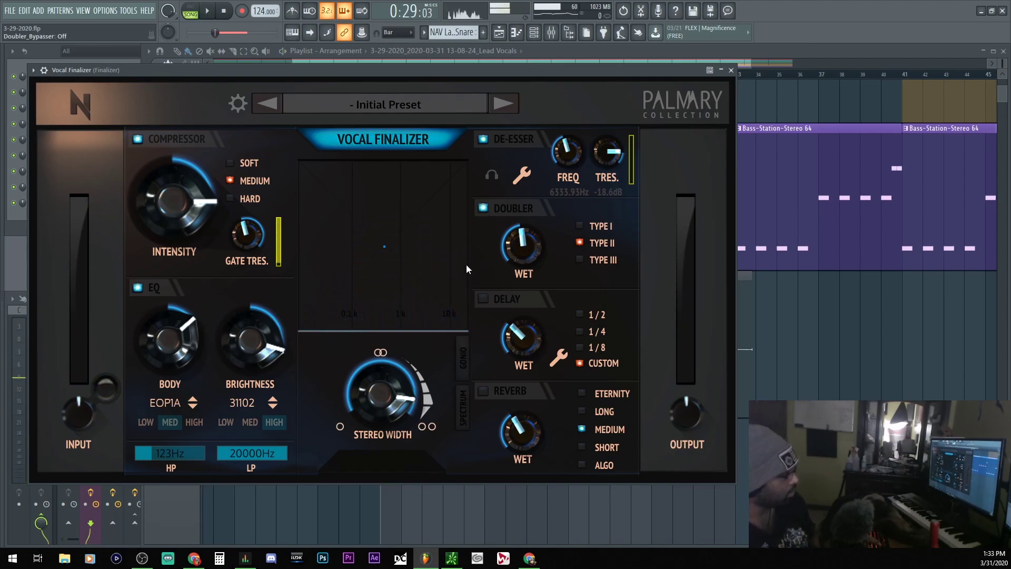
key("space")
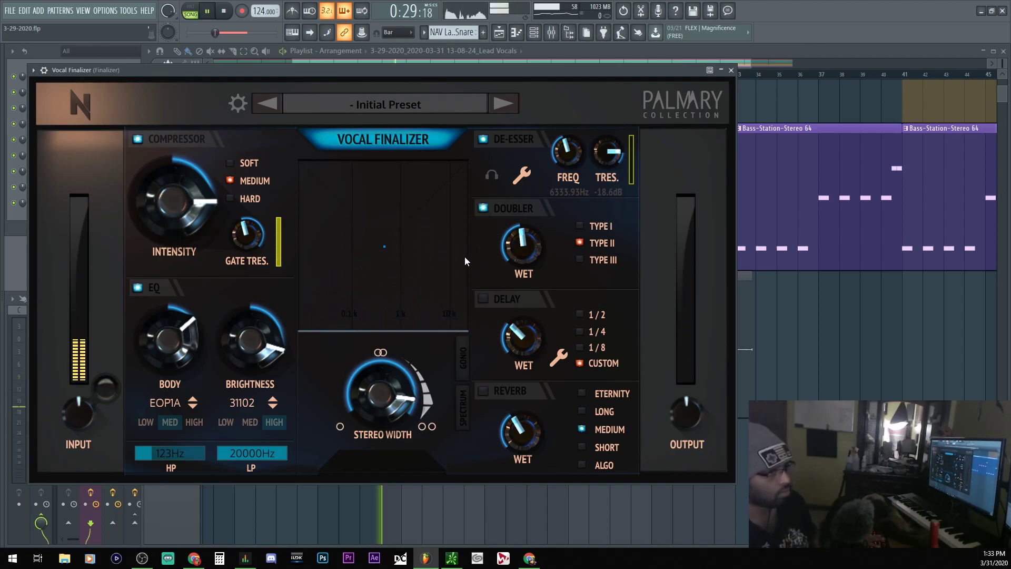
left_click_drag(520, 250, 536, 132)
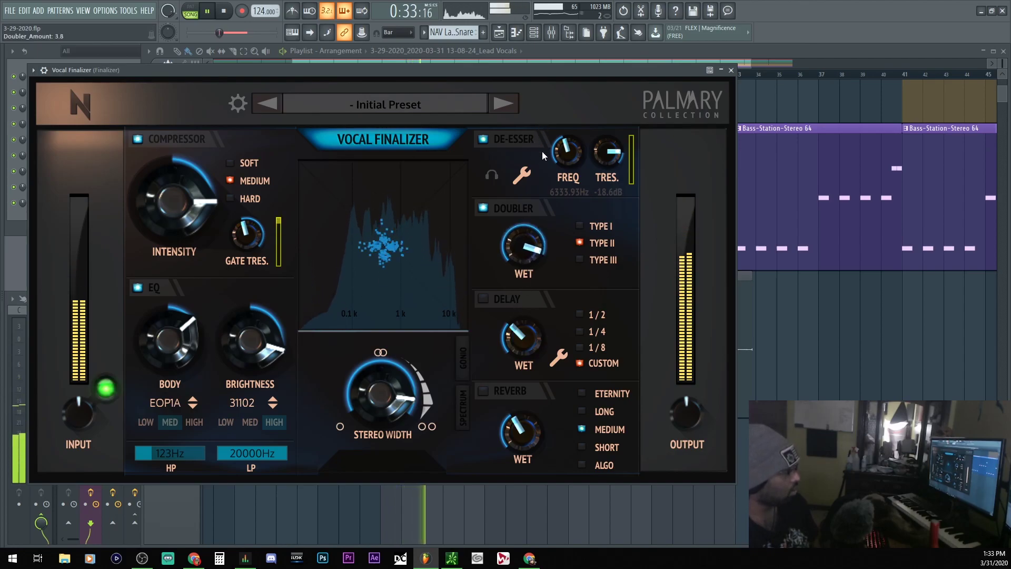
Step: Compare the doubler's Type I, Type II and Type III modes during playback, ending on Type II
left_click(593, 225)
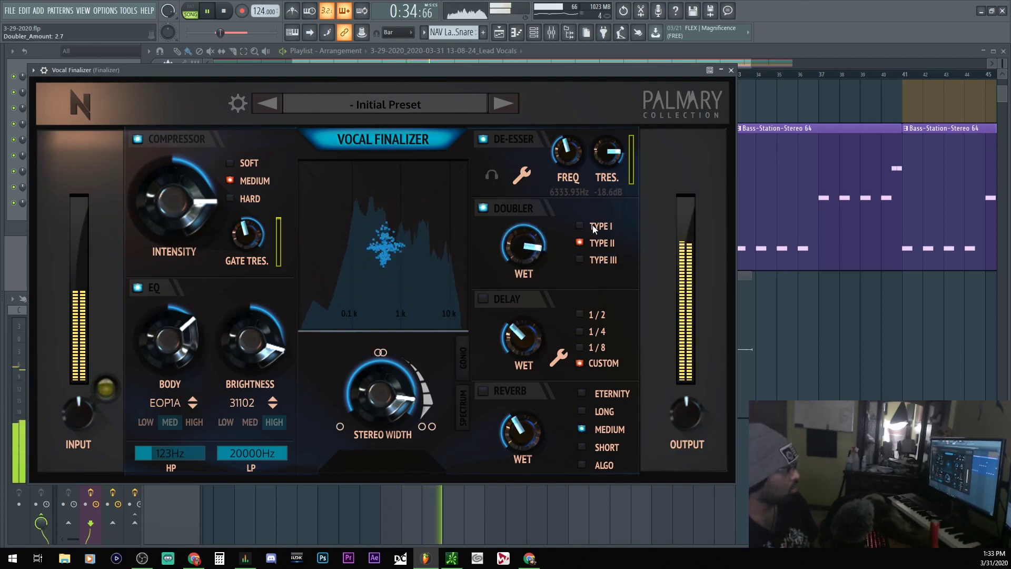
left_click(585, 260)
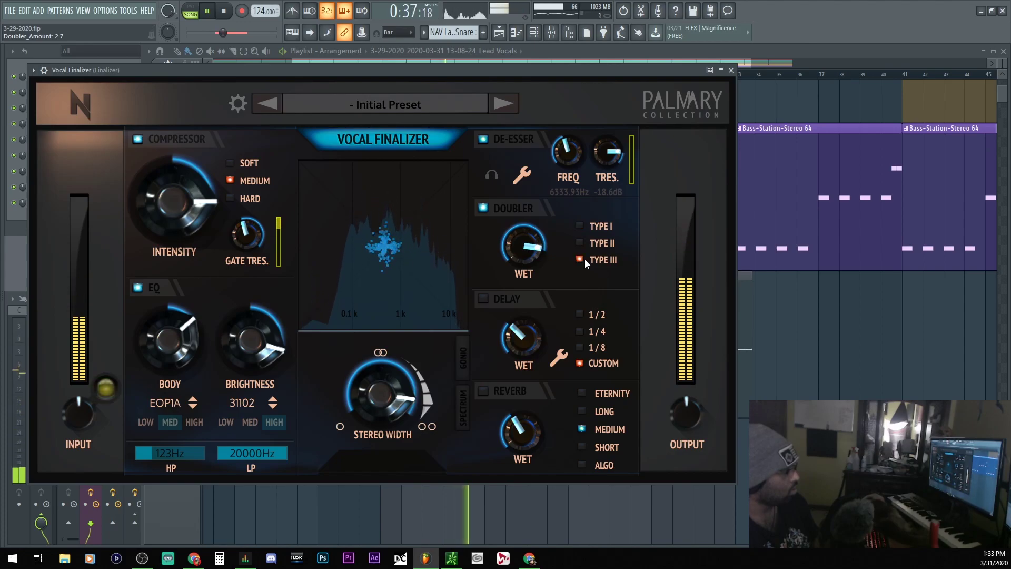
left_click(575, 241)
left_click(580, 227)
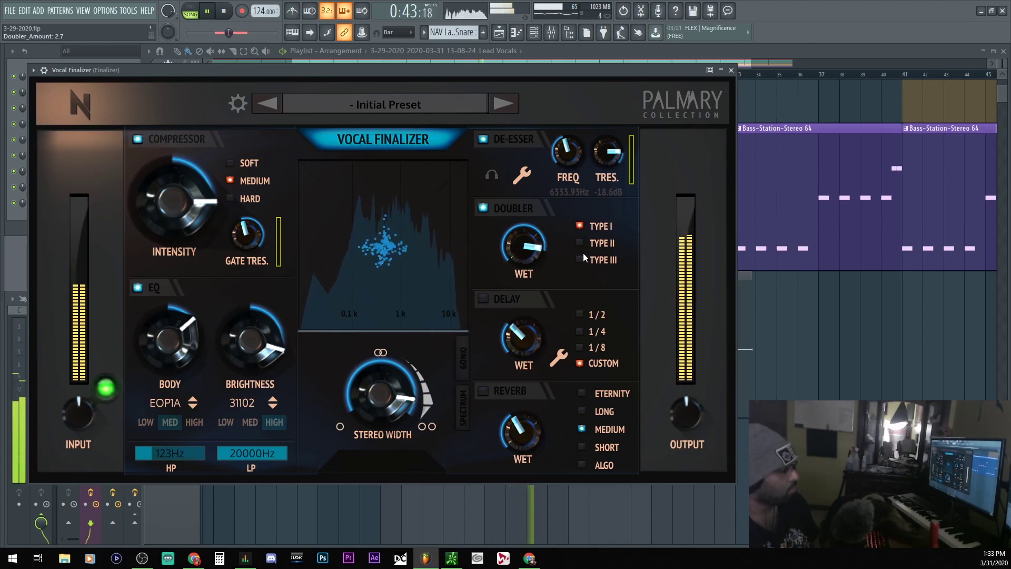
left_click(580, 241)
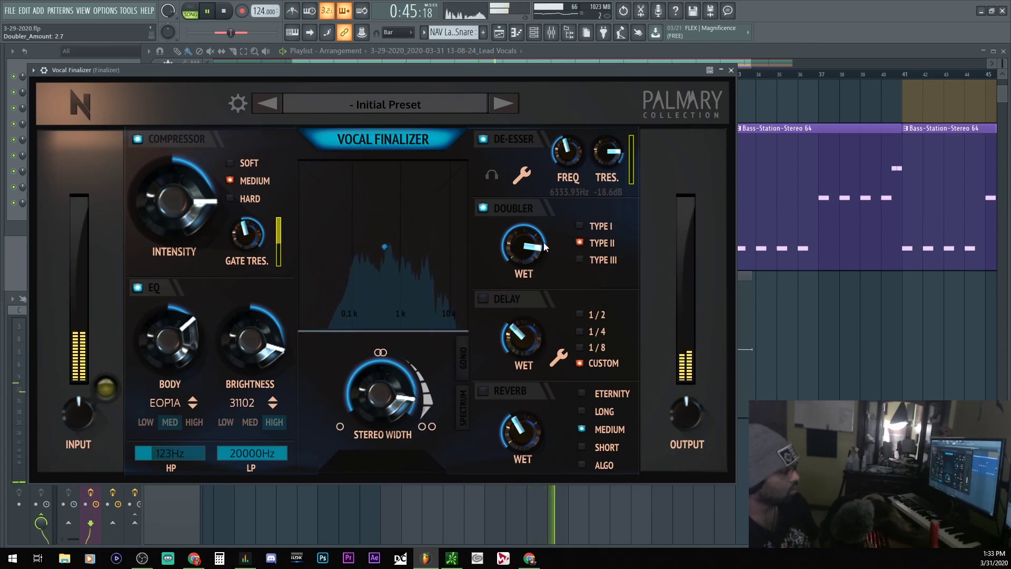
Step: Lower the doubler's wet amount to about -13.2, auditioning the vocal briefly and stopping playback
key("space")
left_click_drag(545, 250, 510, 311)
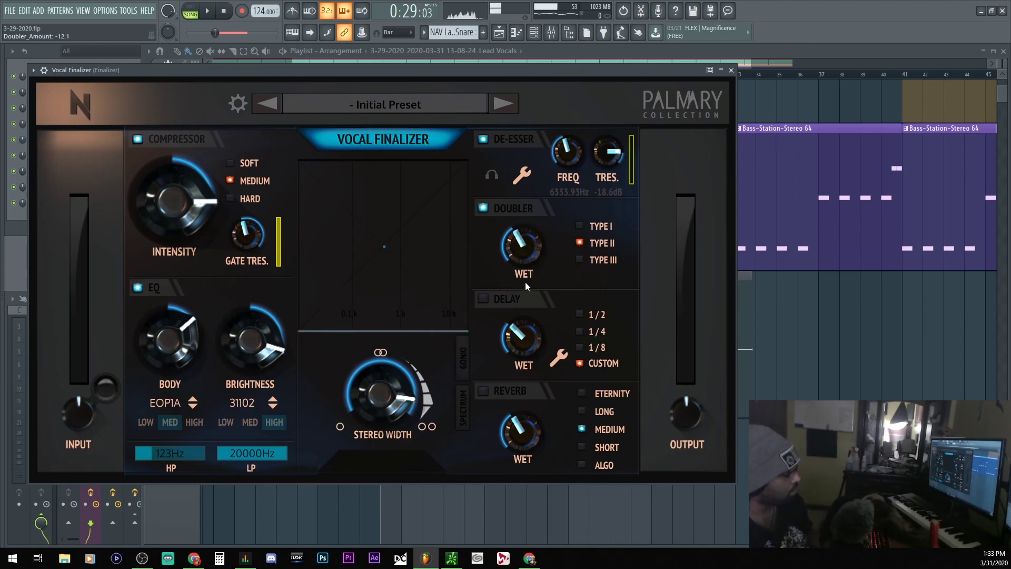
key("space")
mouse_move(520, 234)
left_mouse_down()
mouse_move(513, 218)
mouse_move(514, 242)
left_mouse_up()
key("space")
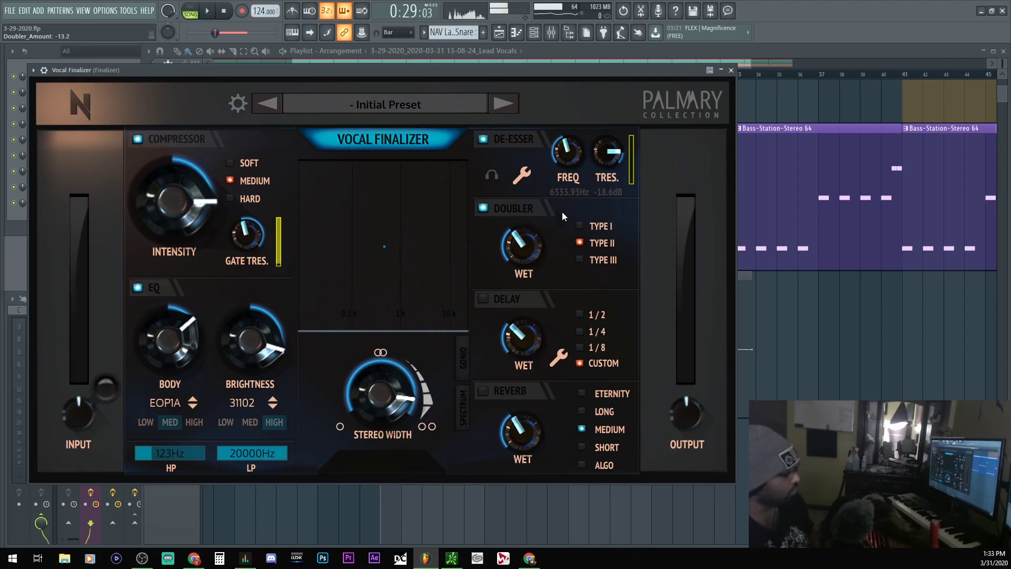
Step: Enable the reverb and, during playback, choose the Short type with its wet amount at about -48.0
left_click(485, 391)
key("space")
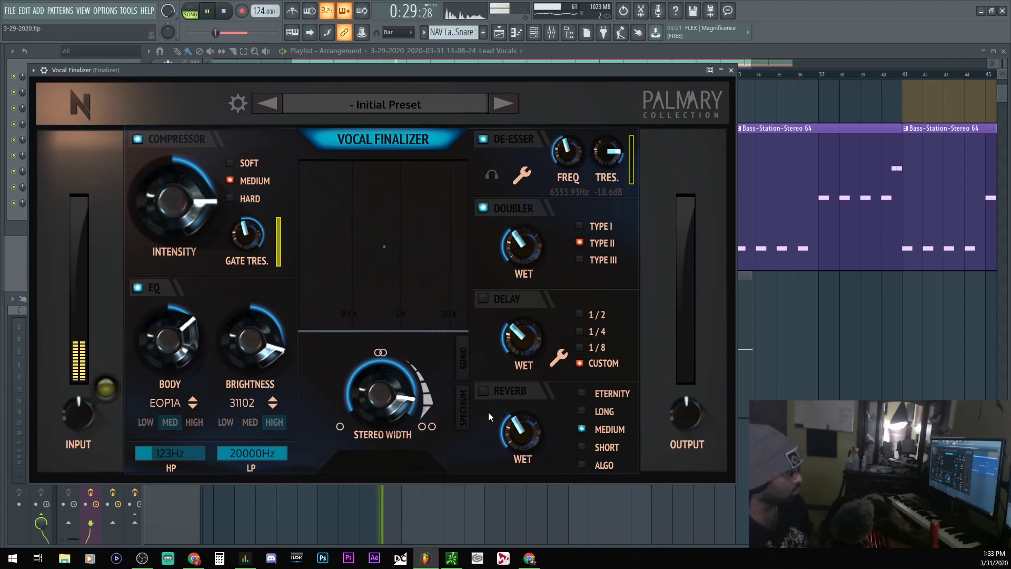
left_click_drag(519, 411, 519, 421)
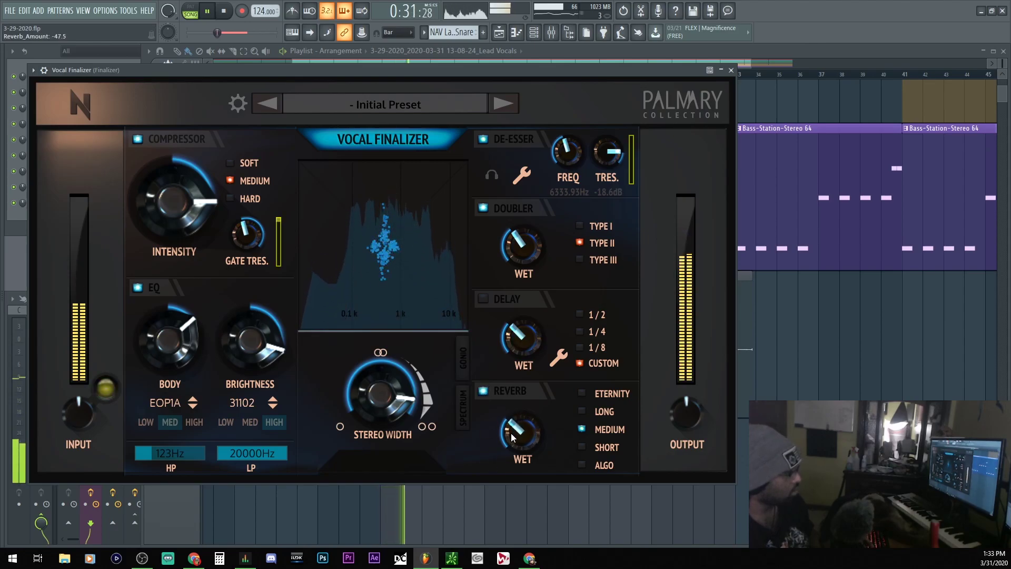
left_click(591, 448)
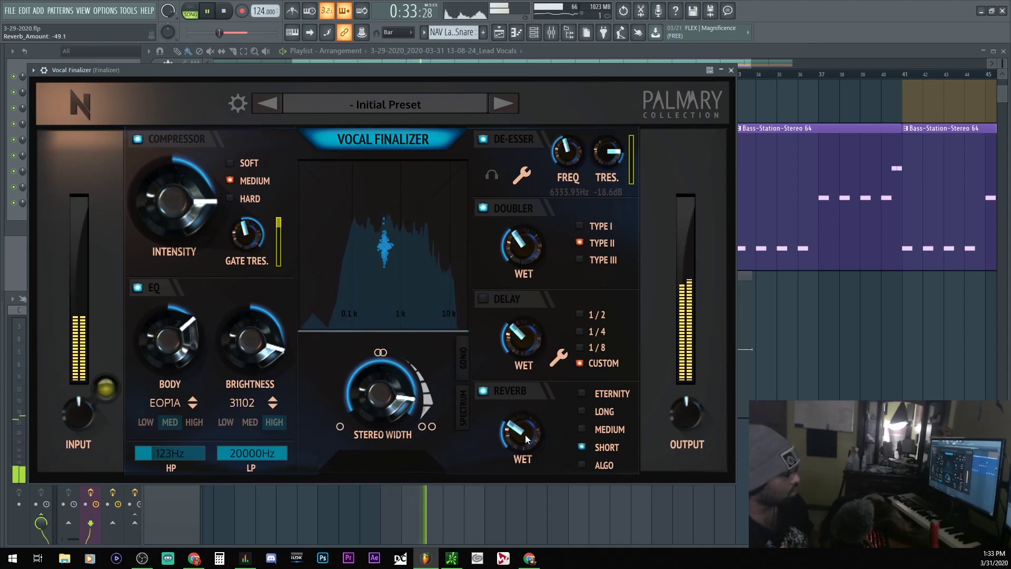
left_click_drag(523, 441, 523, 438)
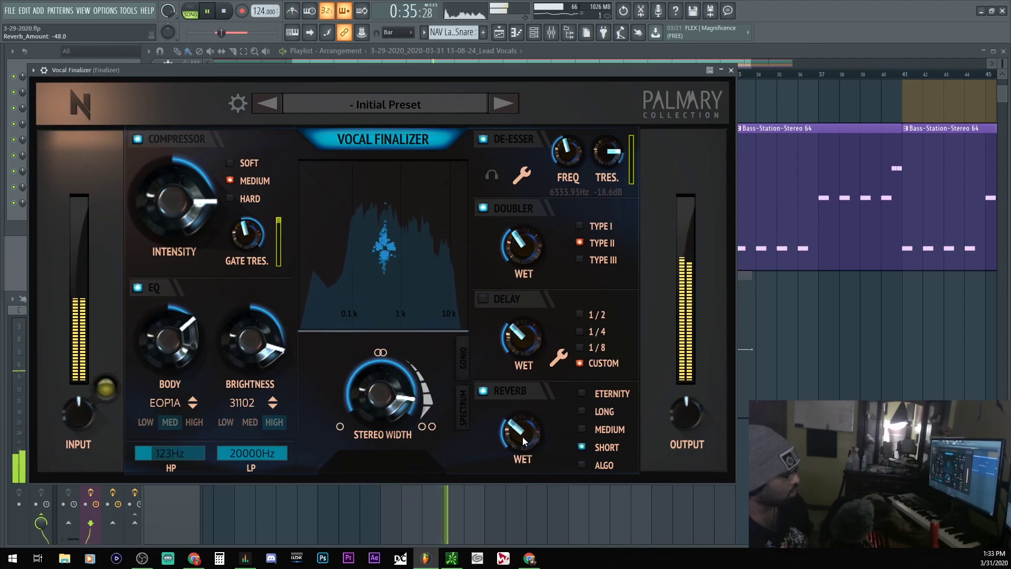
Step: Audition the Long and Algo reverb types, look over the Algo reverb's detailed settings, and return to Short
left_click(608, 411)
left_click(605, 467)
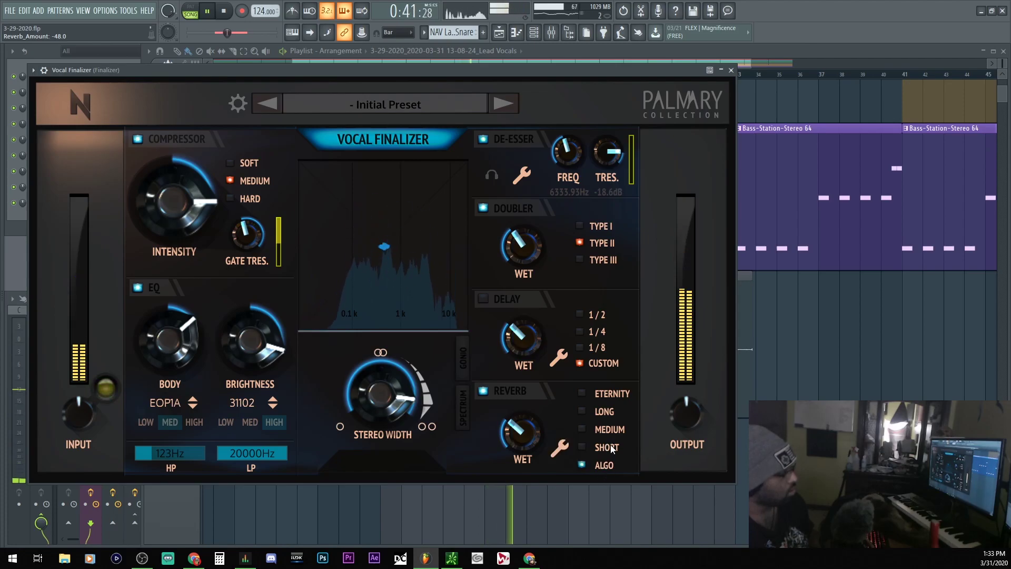
left_click(560, 448)
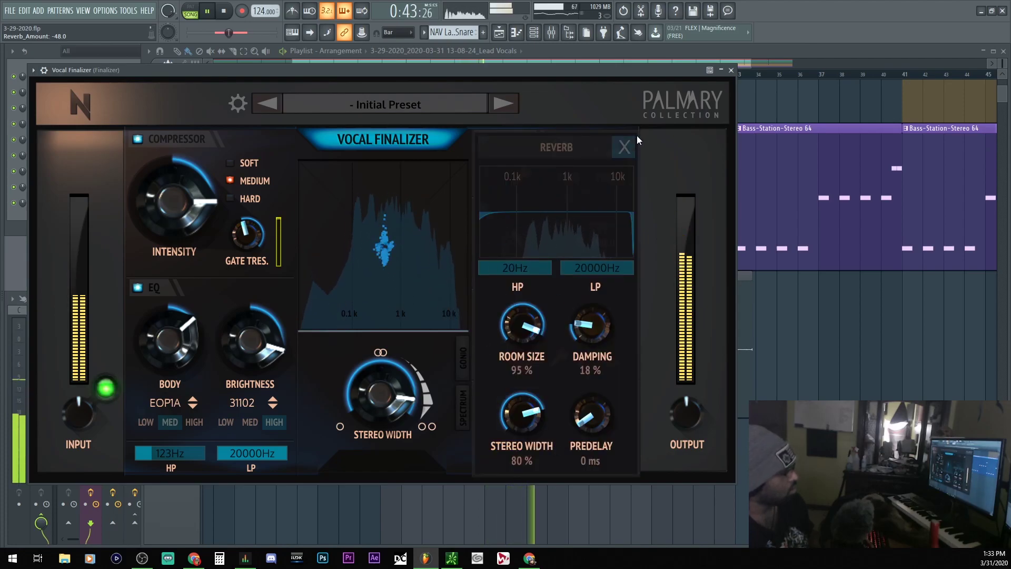
left_click(624, 147)
left_click(582, 447)
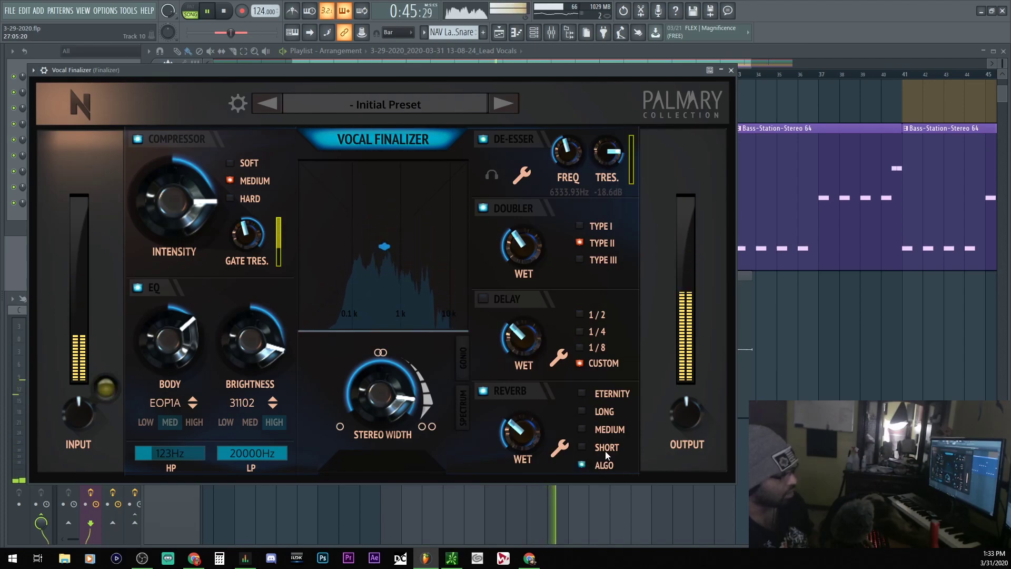
Step: Set the reverb's wet amount to about -50.0 and try the goniometer and spectrum display toggles, leaving both displays on
left_click_drag(521, 440, 522, 430)
left_click(463, 361)
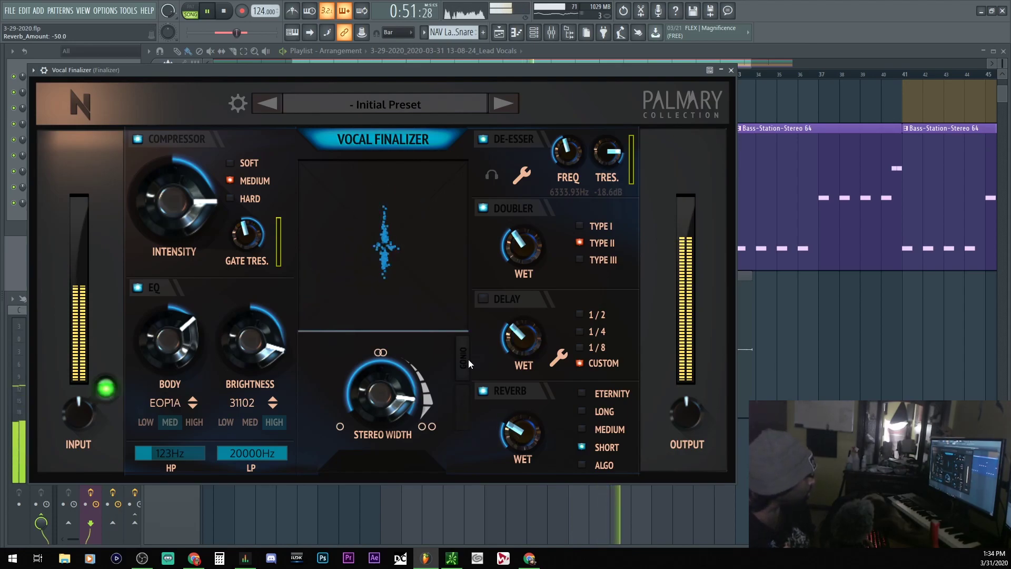
left_click(461, 410)
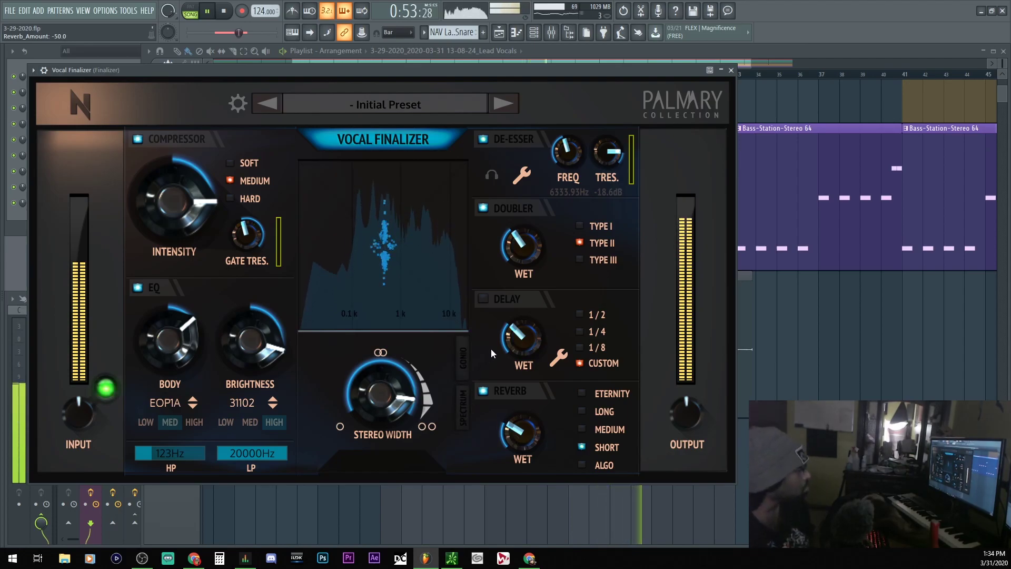
Step: Enable the delay, look over its custom delay, feedback and filter settings during playback, close them, and stop playback
left_click(483, 300)
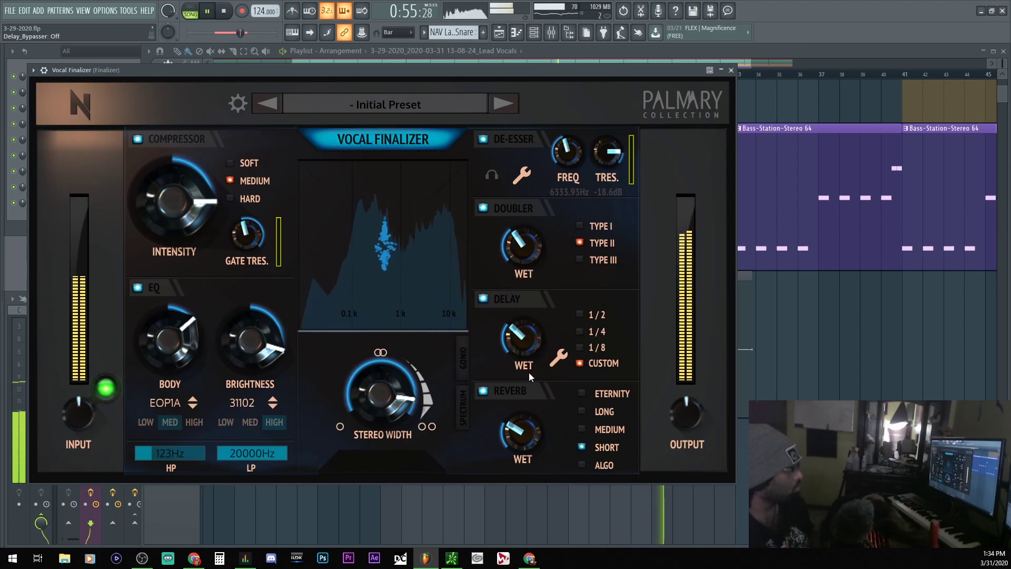
left_click(558, 357)
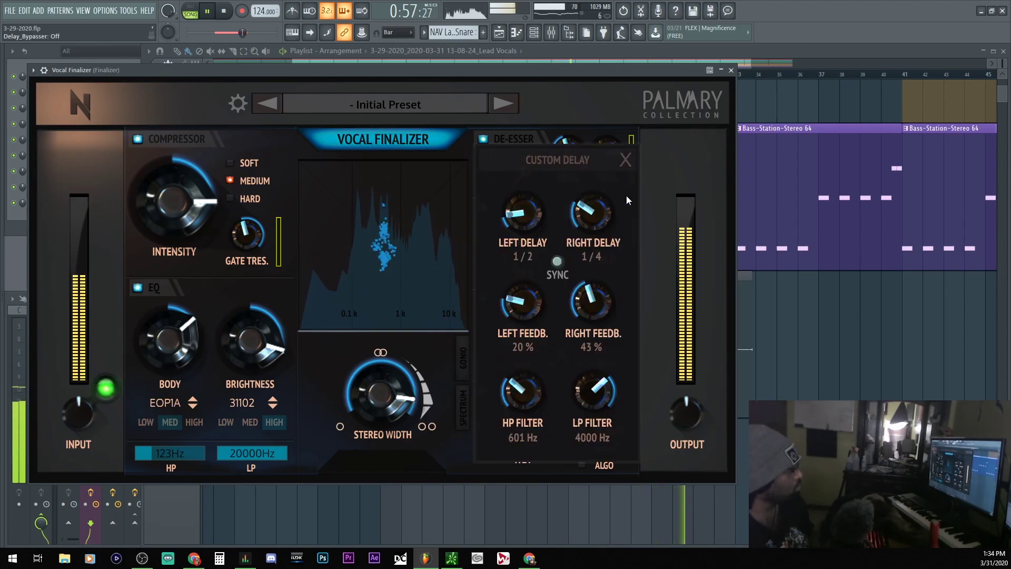
left_click_drag(594, 389, 593, 388)
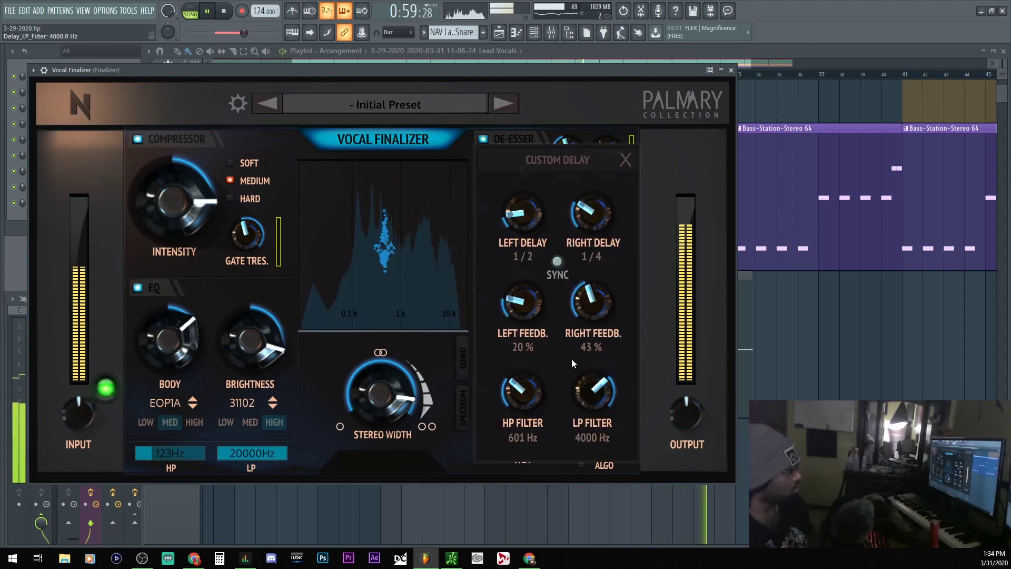
left_click(625, 160)
key("space")
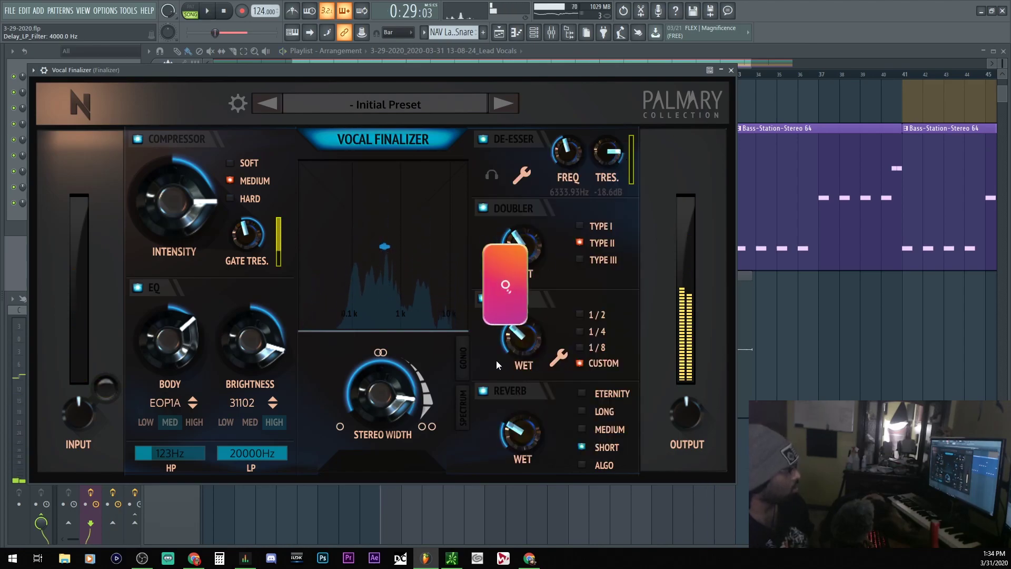
Step: Recheck the custom delay settings, switch the delay time to 1/4, and play the looped section
left_click(560, 361)
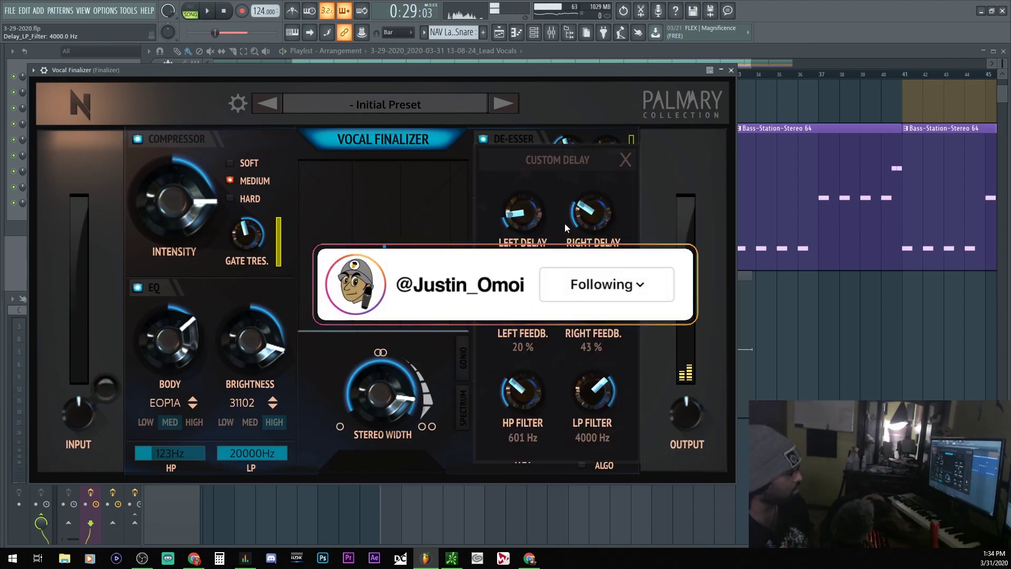
left_click(626, 160)
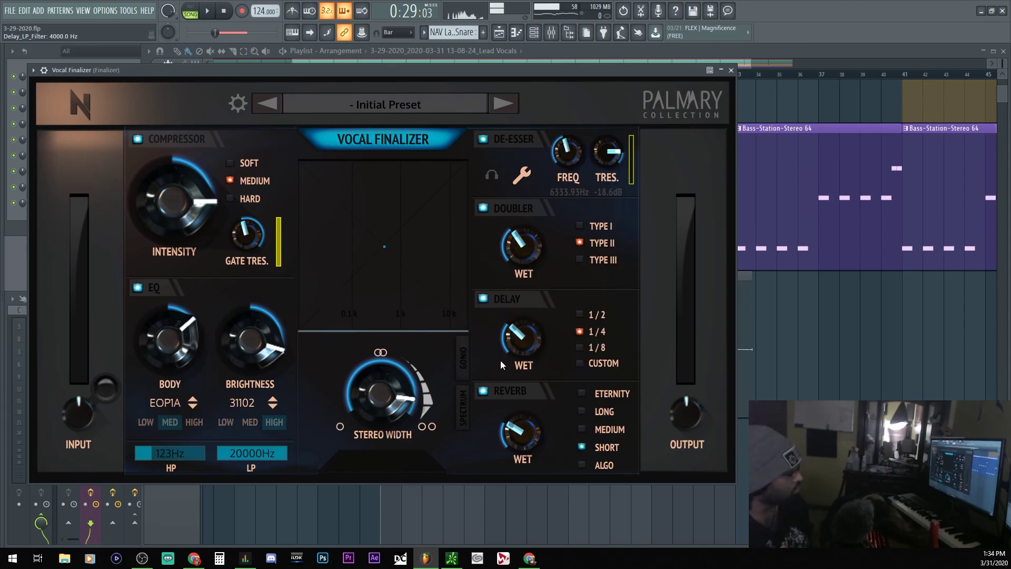
key("space")
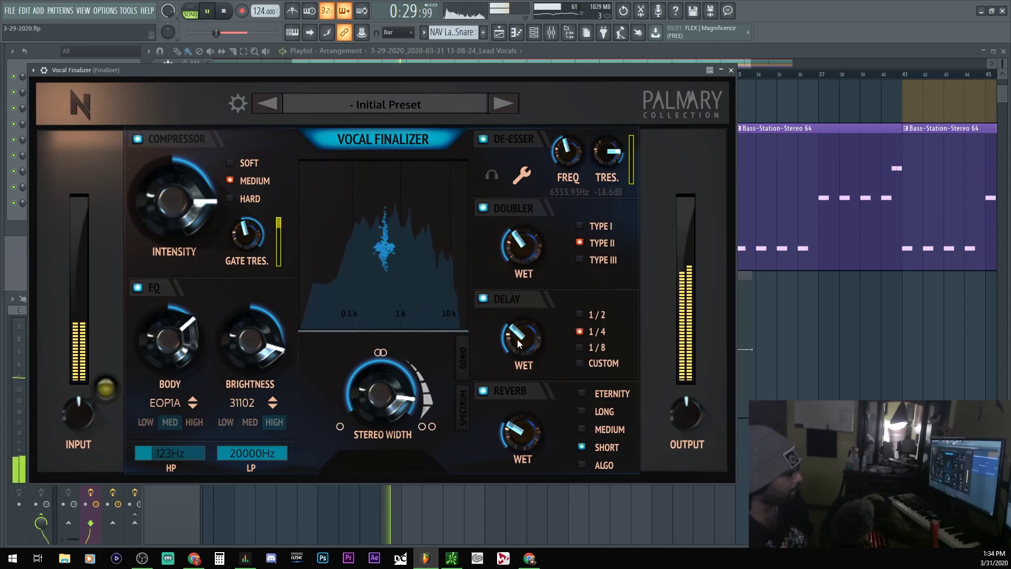
Step: Sweep the delay's wet amount up and down over the looped vocal, settle at -32.6, and stop playback
left_click_drag(521, 346, 522, 319)
scroll(533, 330, "up", 5)
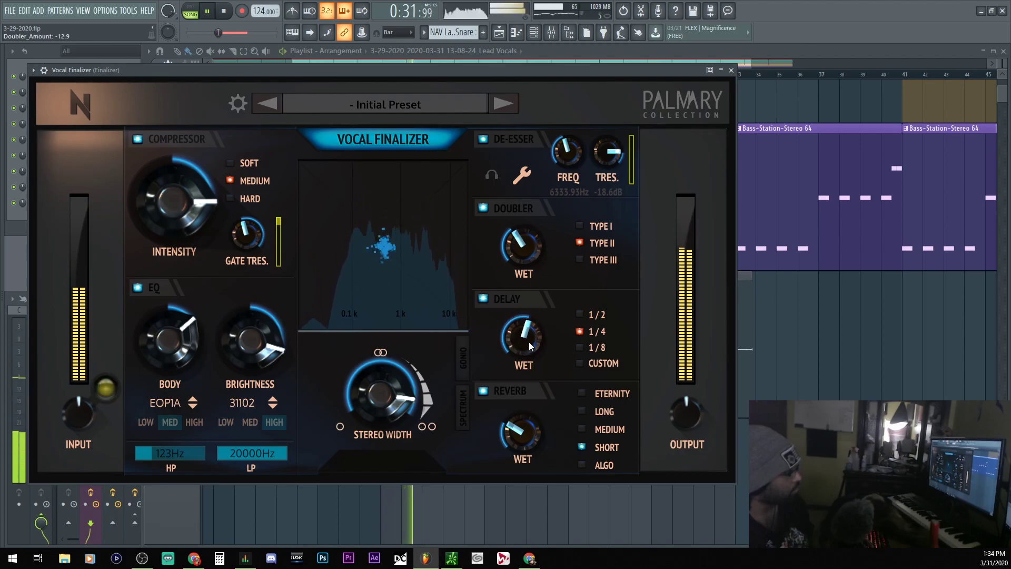
scroll(533, 331, "down", 6)
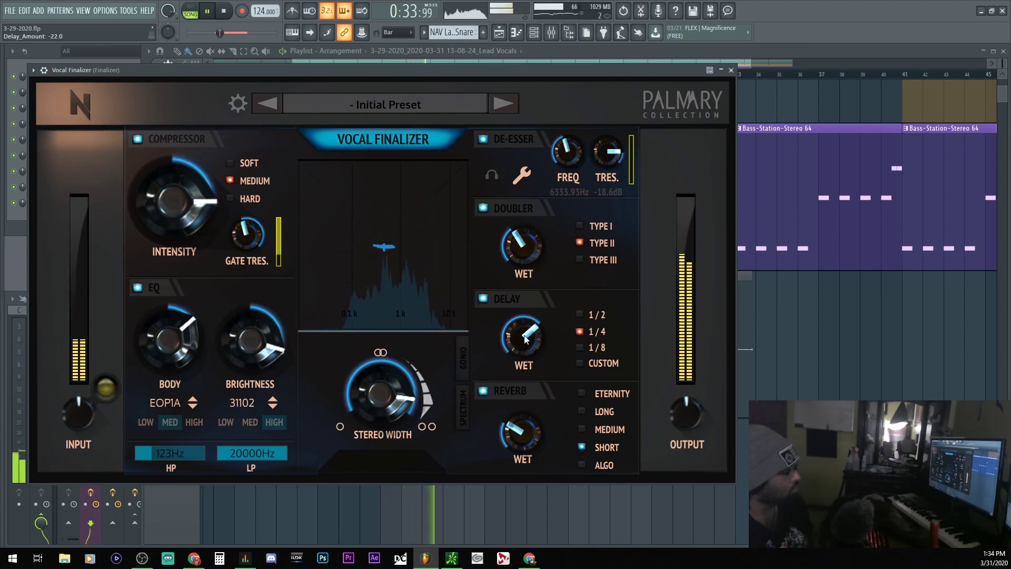
scroll(514, 420, "down", 2)
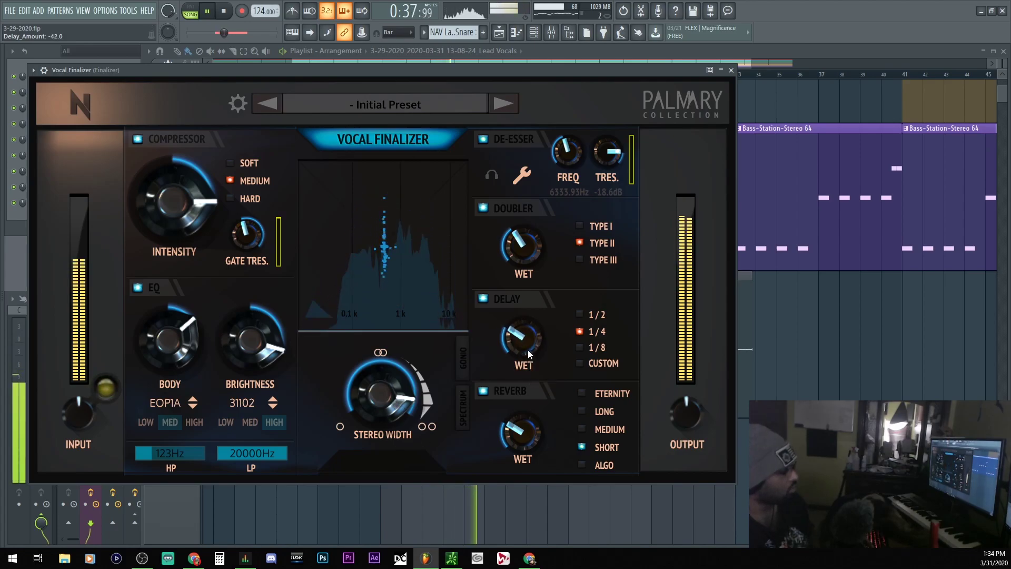
scroll(525, 334, "up", 4)
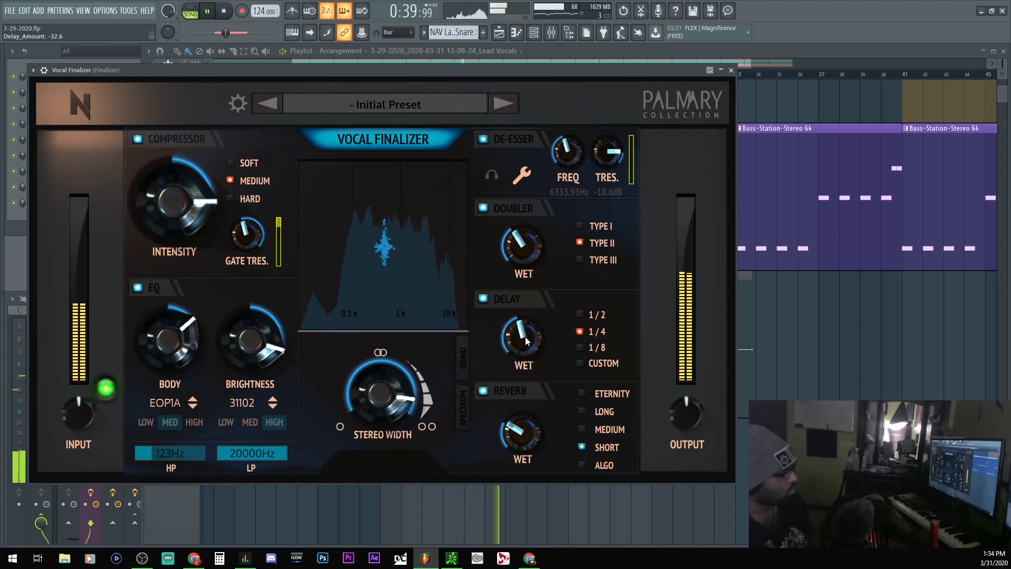
key("space")
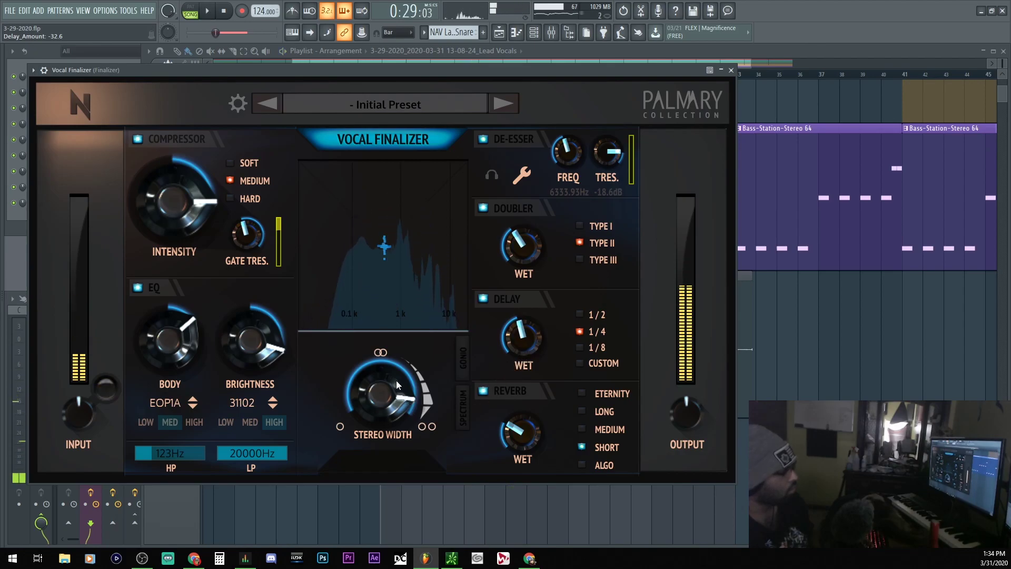
Step: Set the stereo width to its narrowest, play the loop while widening it to about 182, ease it back slightly, and stop playback
left_click_drag(397, 380, 389, 414)
left_click_drag(405, 343, 378, 567)
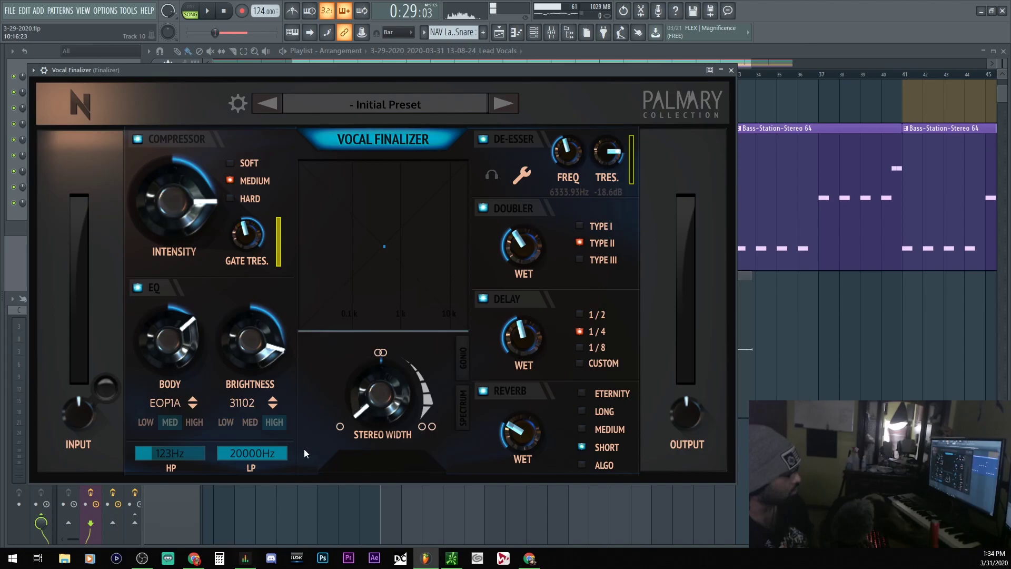
key("space")
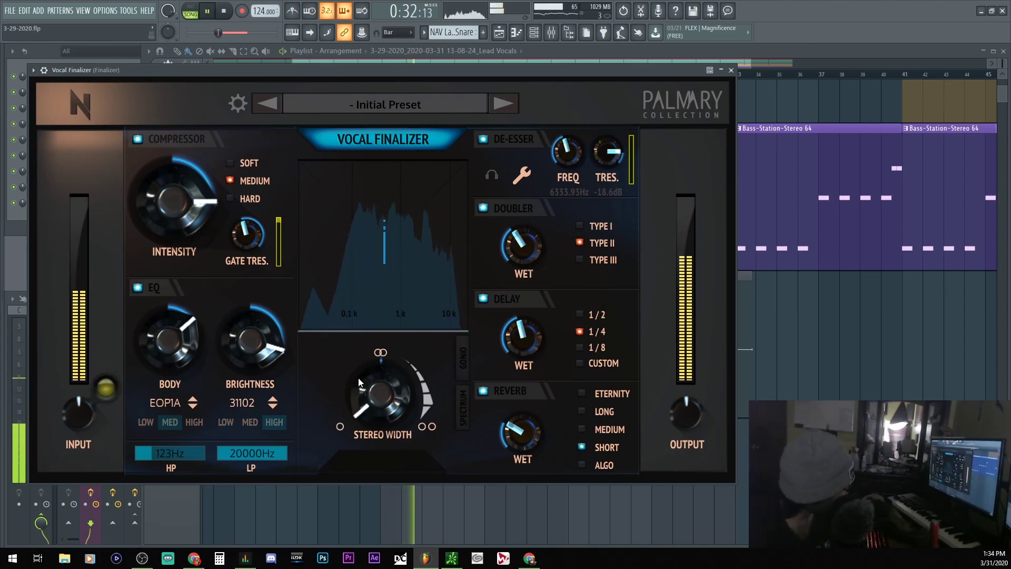
left_click_drag(363, 393, 375, 273)
left_click_drag(379, 399, 392, 314)
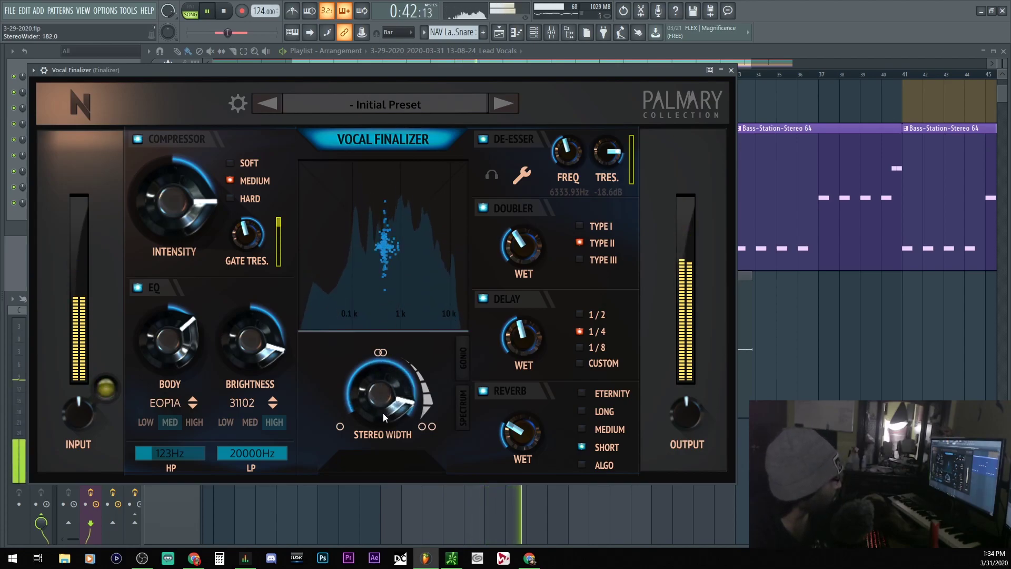
left_click_drag(386, 375, 372, 435)
key("space")
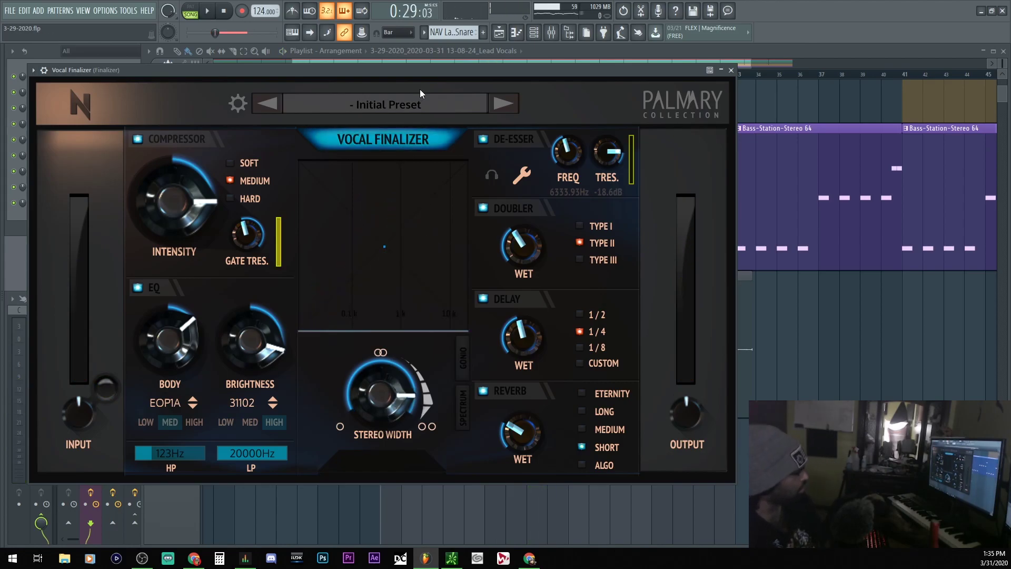
Step: Look through the Main Vocals presets in the Factory Bank and close the preset browser without loading one
left_click(401, 103)
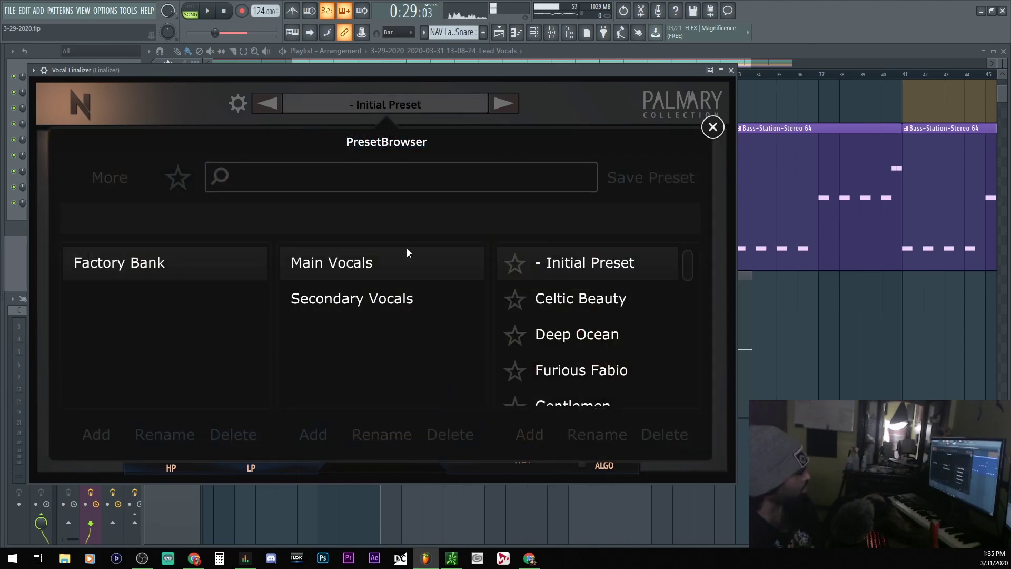
scroll(573, 311, "down", 10)
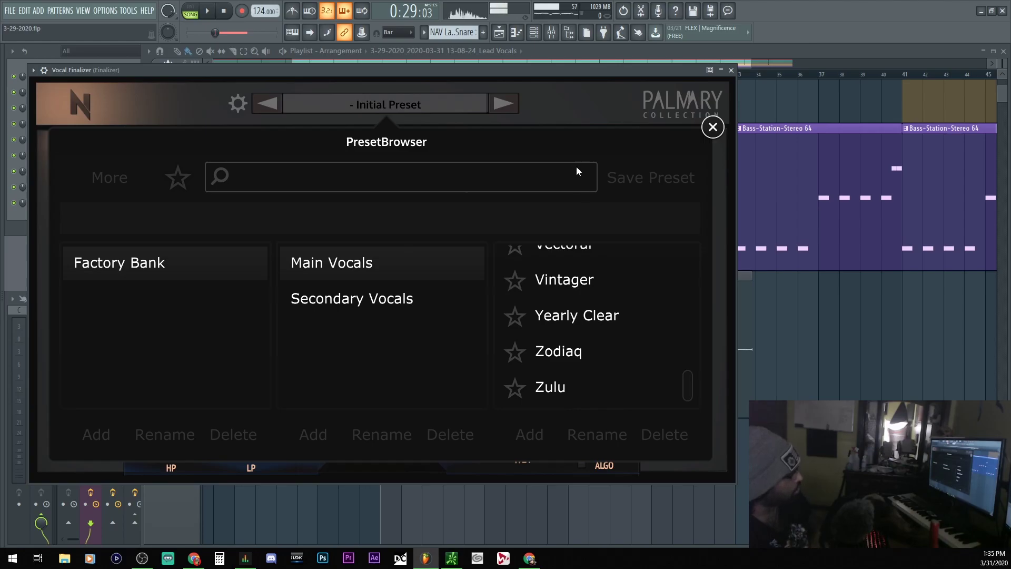
left_click(712, 128)
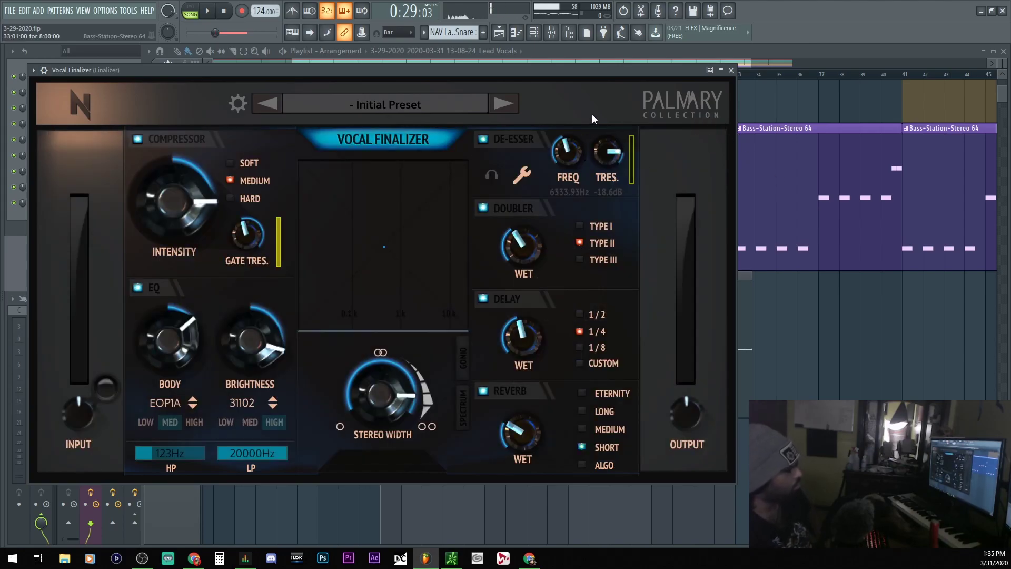
Step: Review the effect chains on the Lead Vocals, Vocal Reverb and Delay Send mixer tracks, including StudioRack, and return to the Finalizer track
left_click(54, 484)
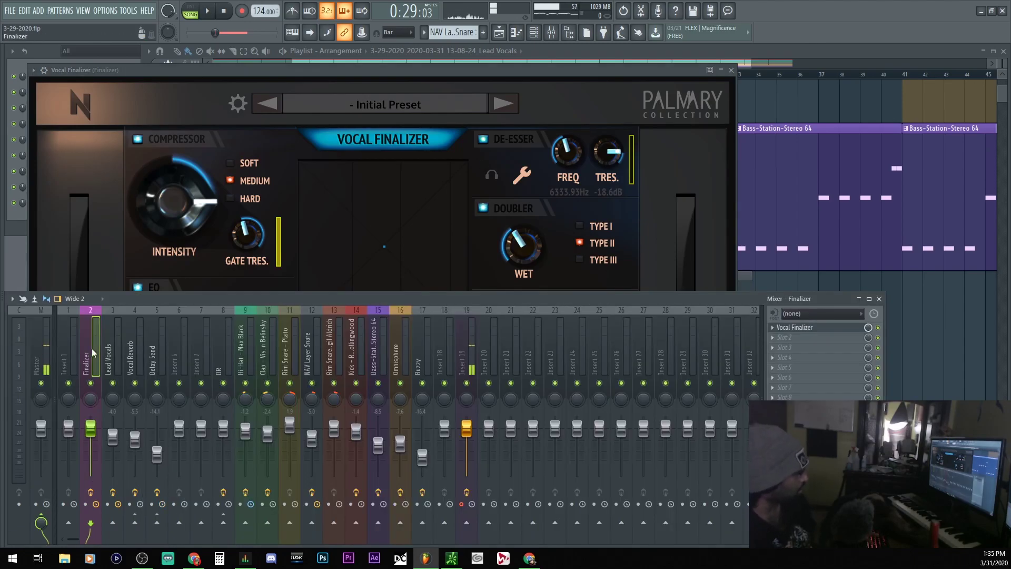
left_click(112, 348)
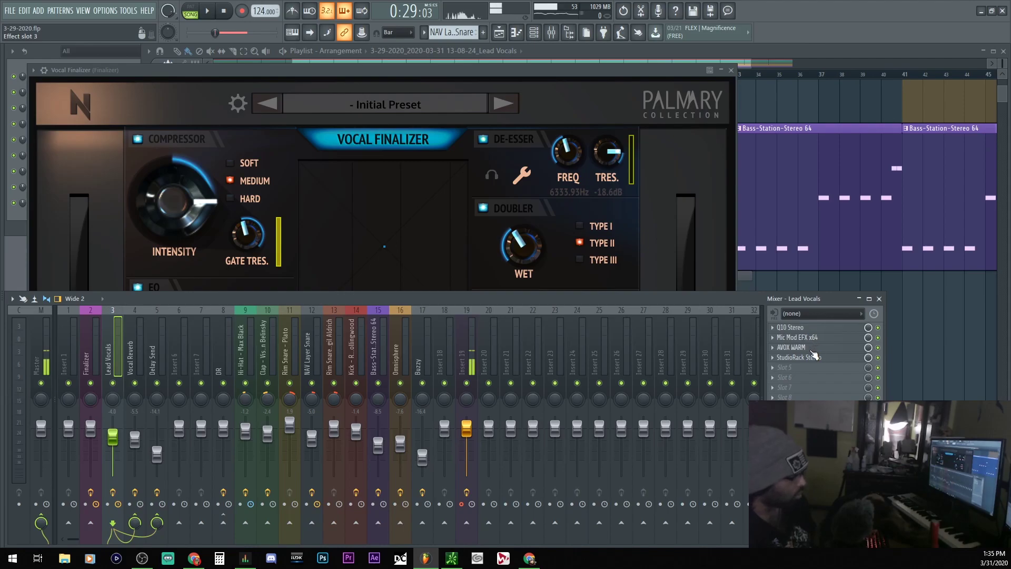
left_click(831, 358)
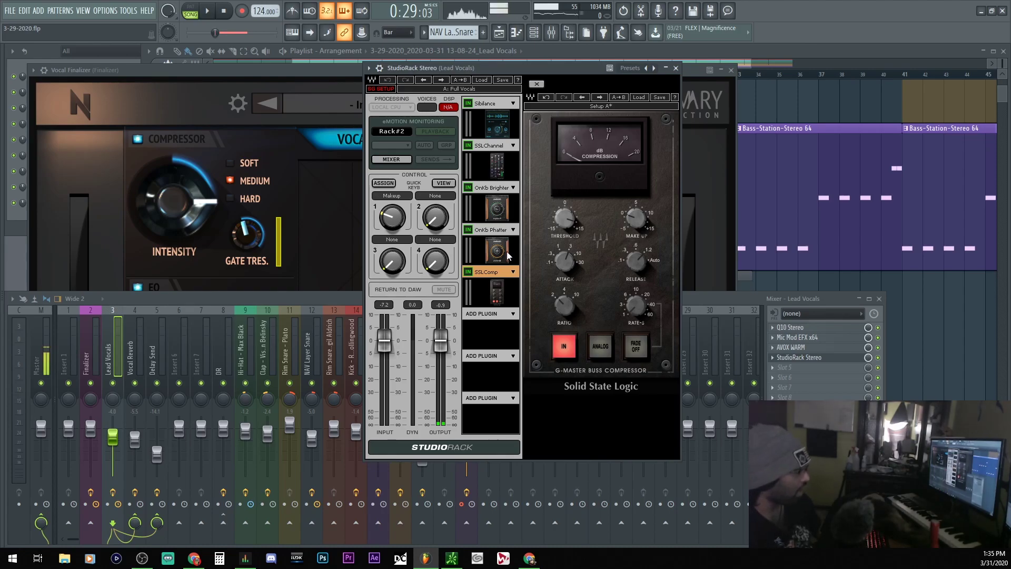
left_click(826, 358)
left_click(135, 368)
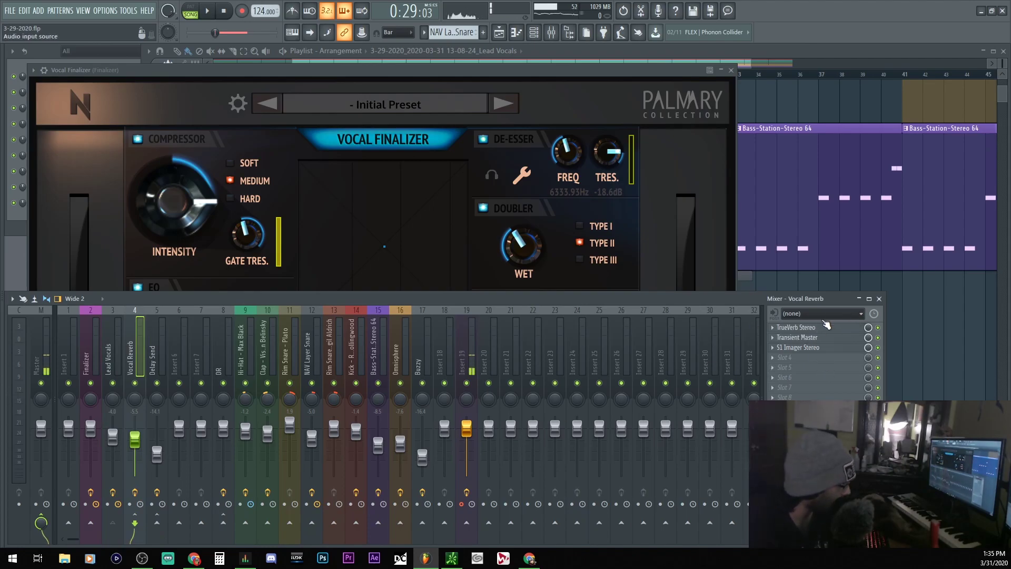
left_click(120, 354)
left_click(158, 350)
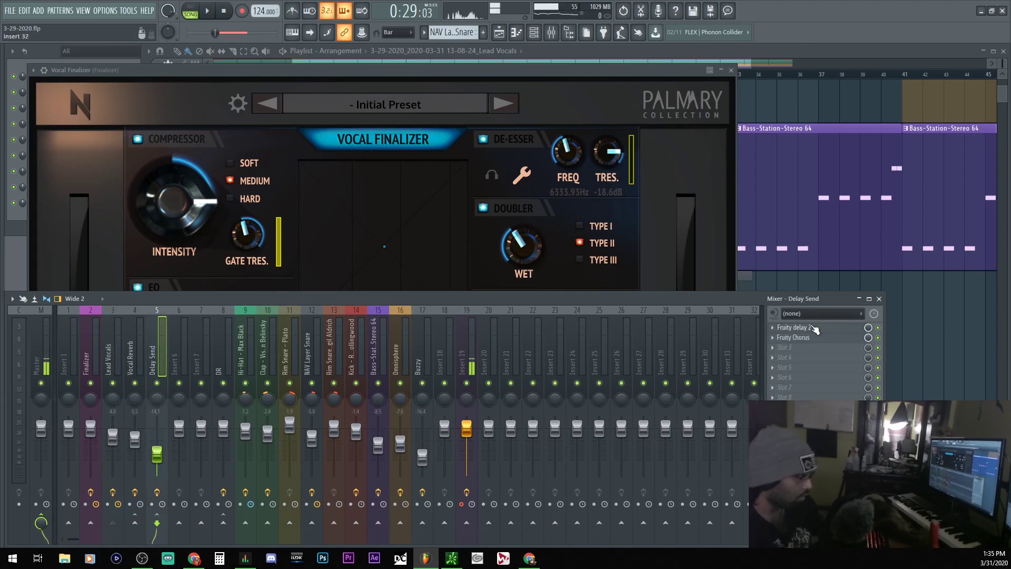
left_click(98, 345)
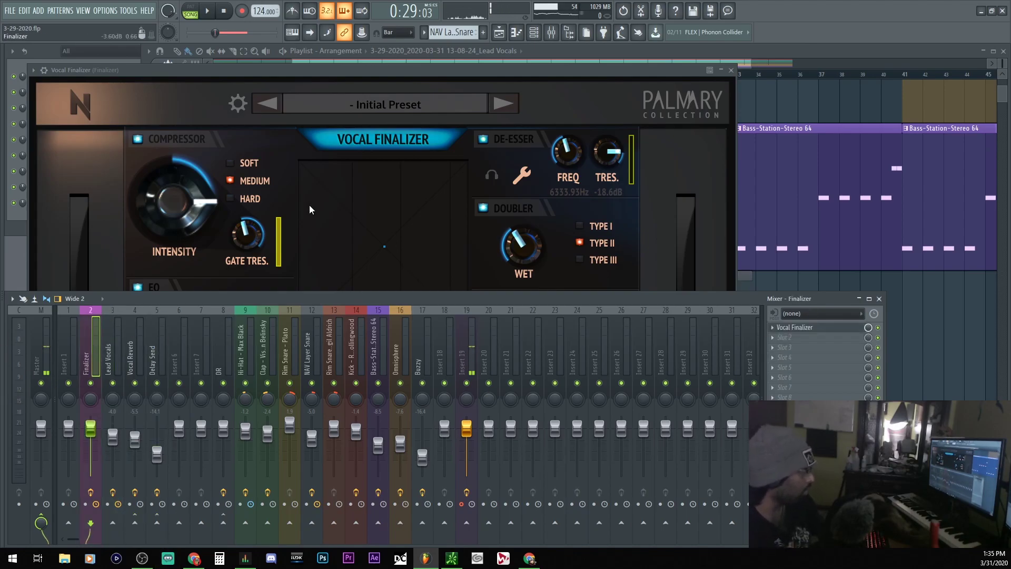
Step: Bring up the plugin and the mixer, select the Finalizer track, and play the looped section briefly
left_click(462, 65)
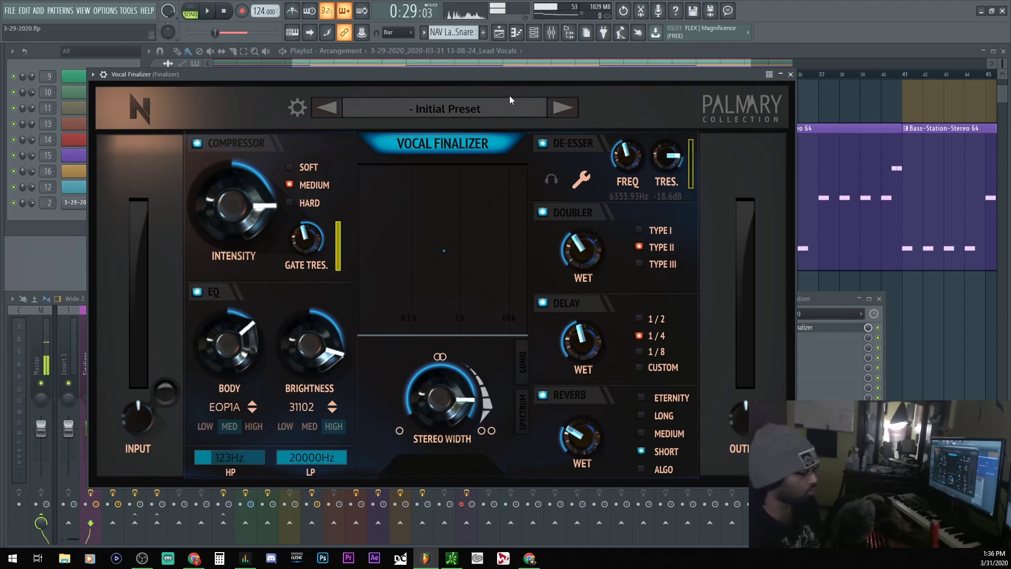
left_click(77, 357)
key("space")
left_click(88, 360)
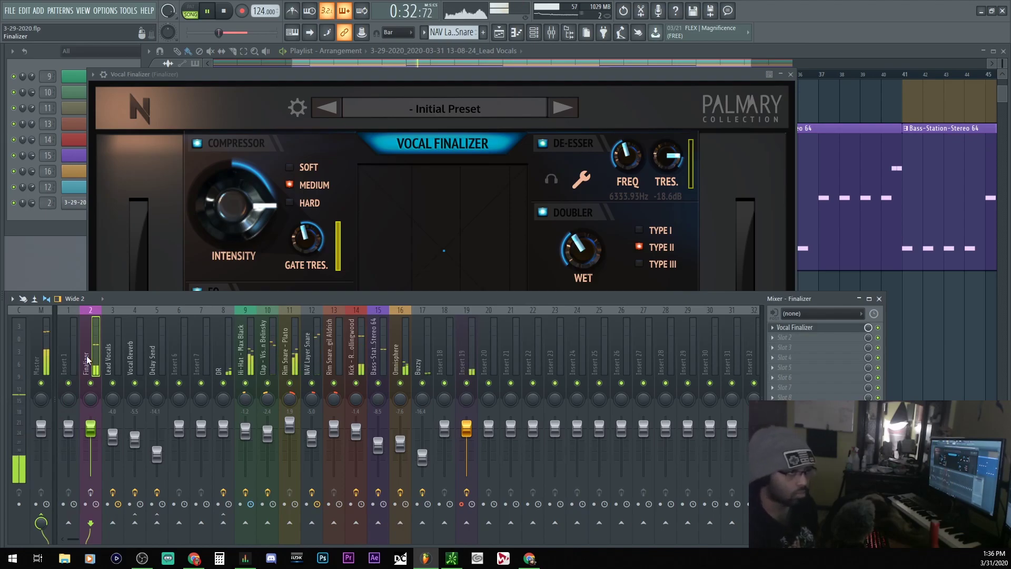
key("space")
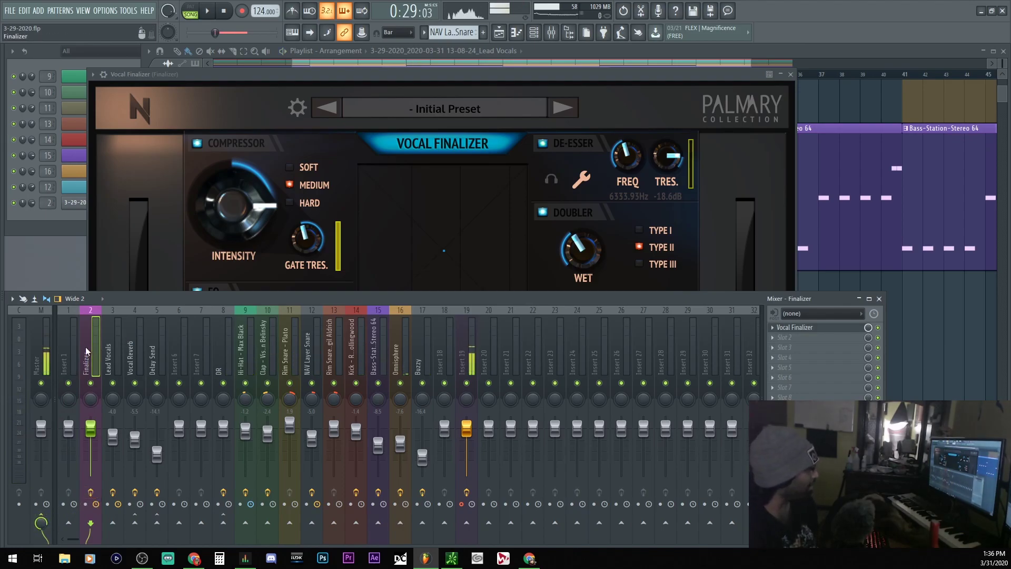
Step: Show the whole arrangement in the playlist, play the looped section, and bring the Vocal Finalizer window back to the front
left_click(931, 329)
scroll(705, 334, "up", 4)
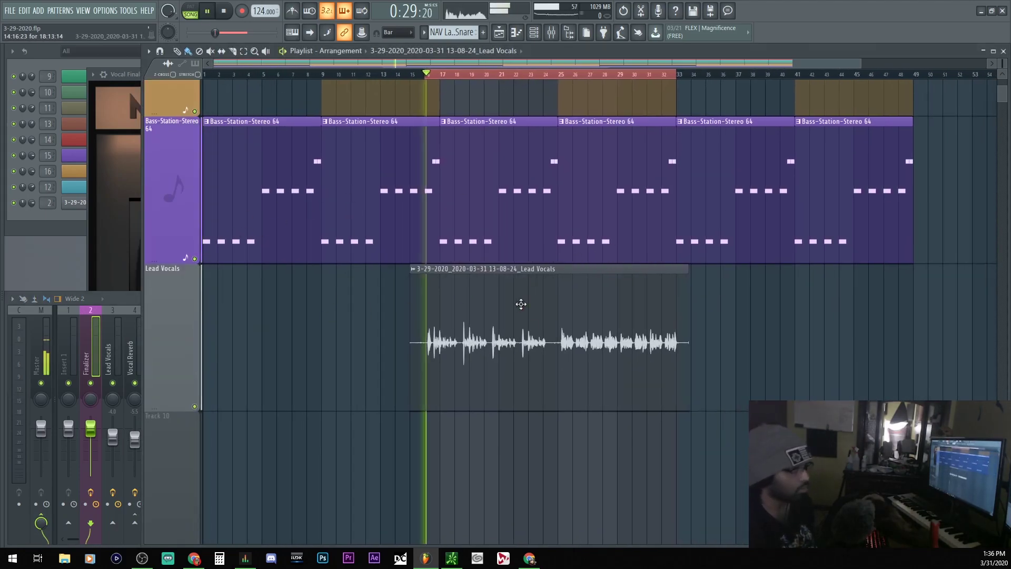
key("space")
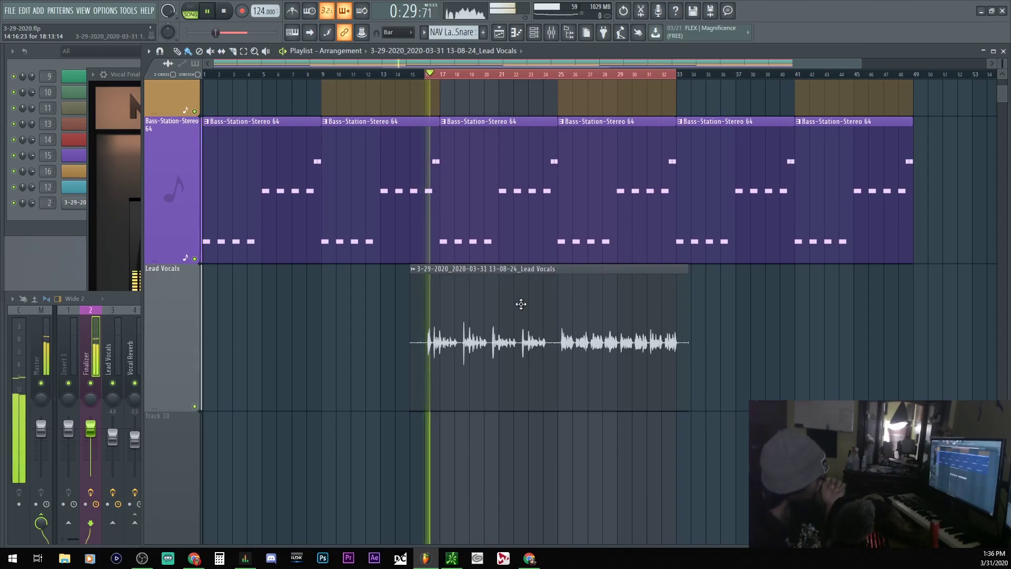
left_click(114, 245)
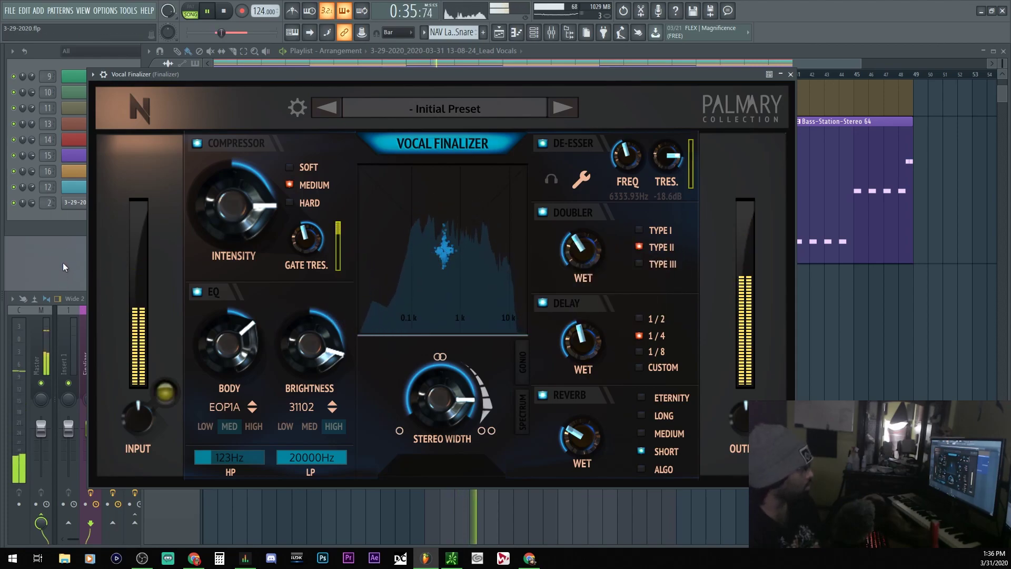
Step: Show the channel rack and mixer during playback, route the lead vocal channel to mixer track 3, and return to the playlist
key("F6")
key("F9")
left_click(106, 345)
left_click(91, 345)
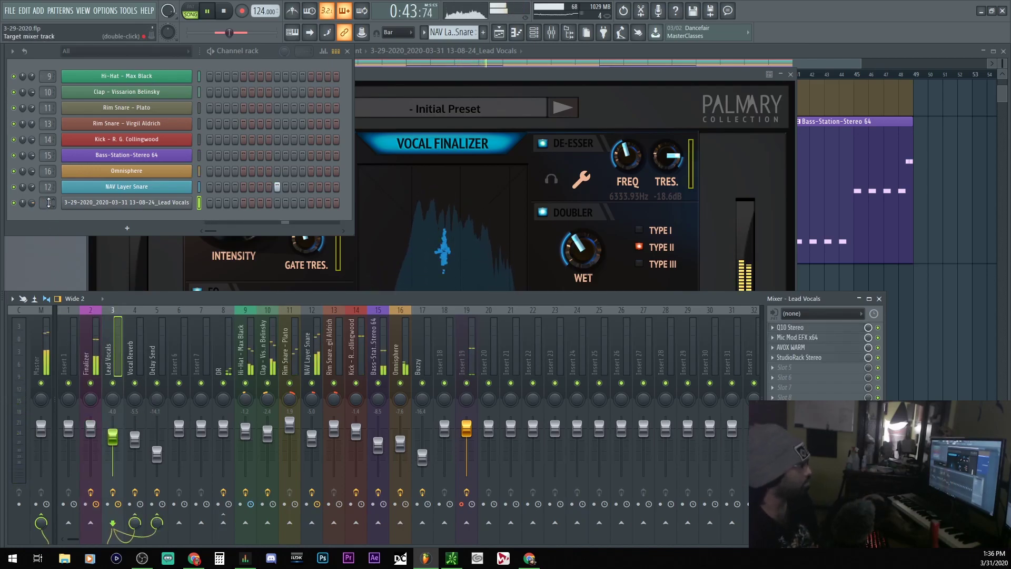
left_click(561, 66)
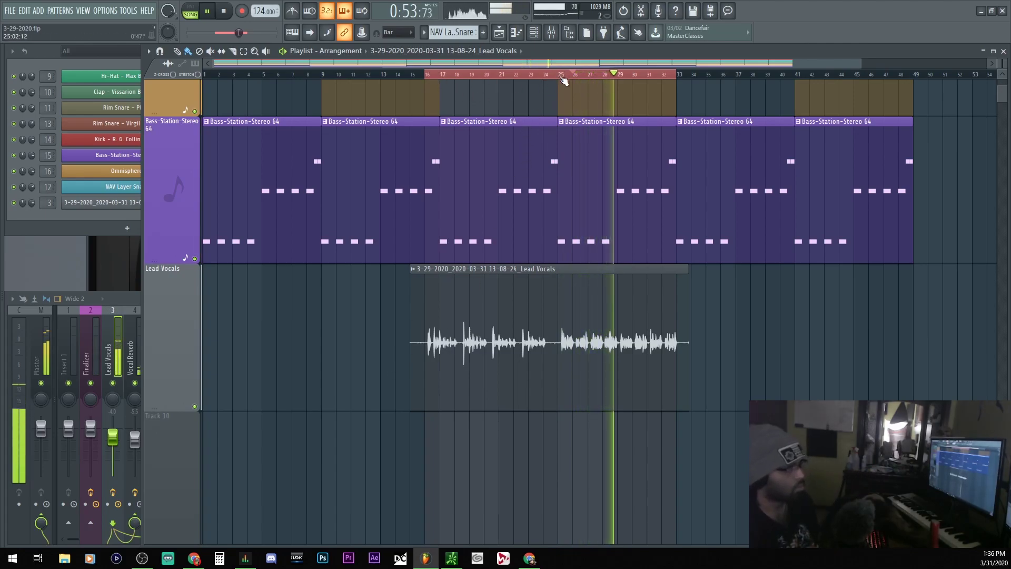
Step: Compare the lead vocal routed to mixer tracks 2 and 3, replaying the loop from its start, and stop with track 3 selected
scroll(47, 201, "down", 1)
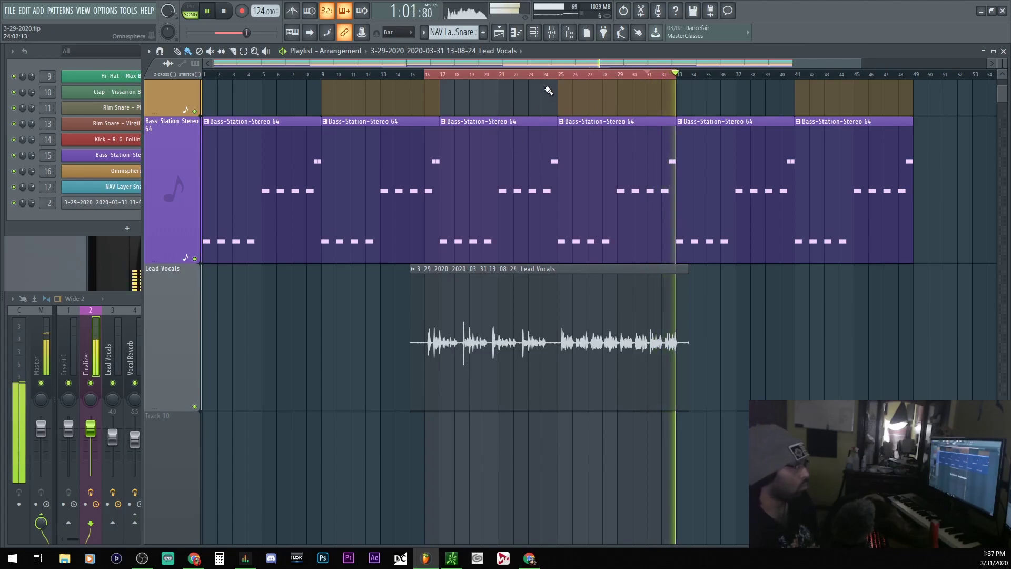
key("space")
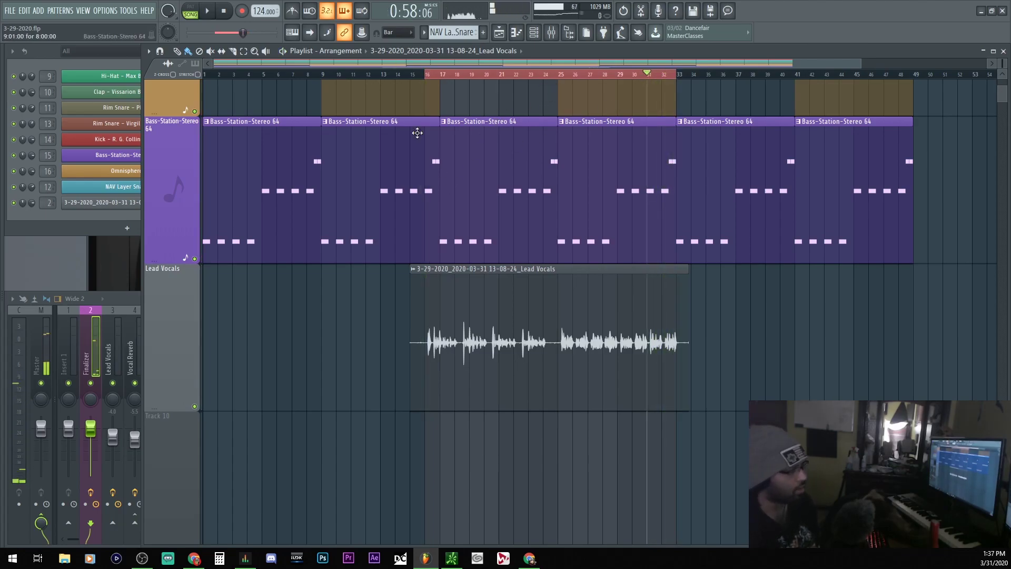
left_click(428, 76)
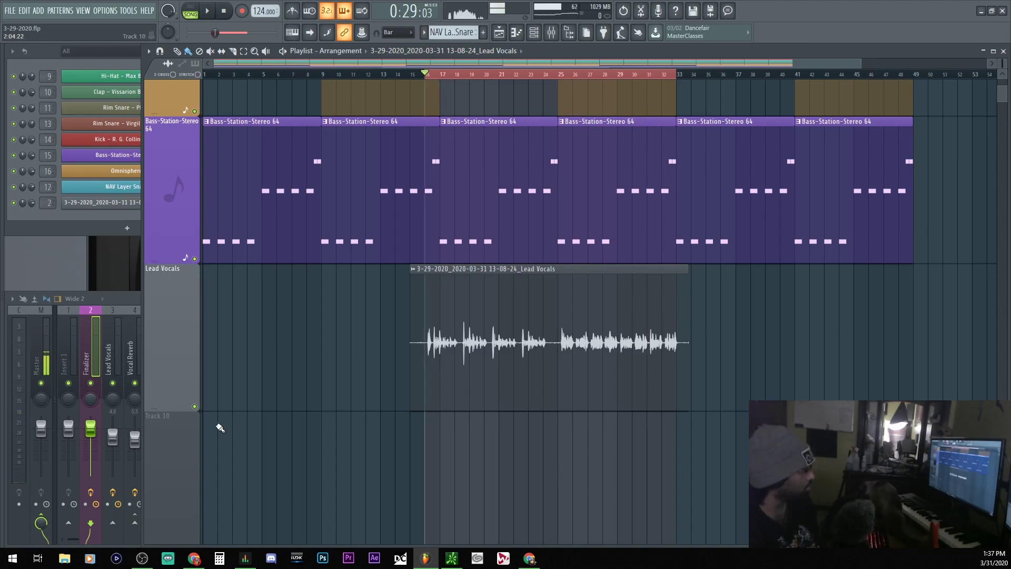
key("space")
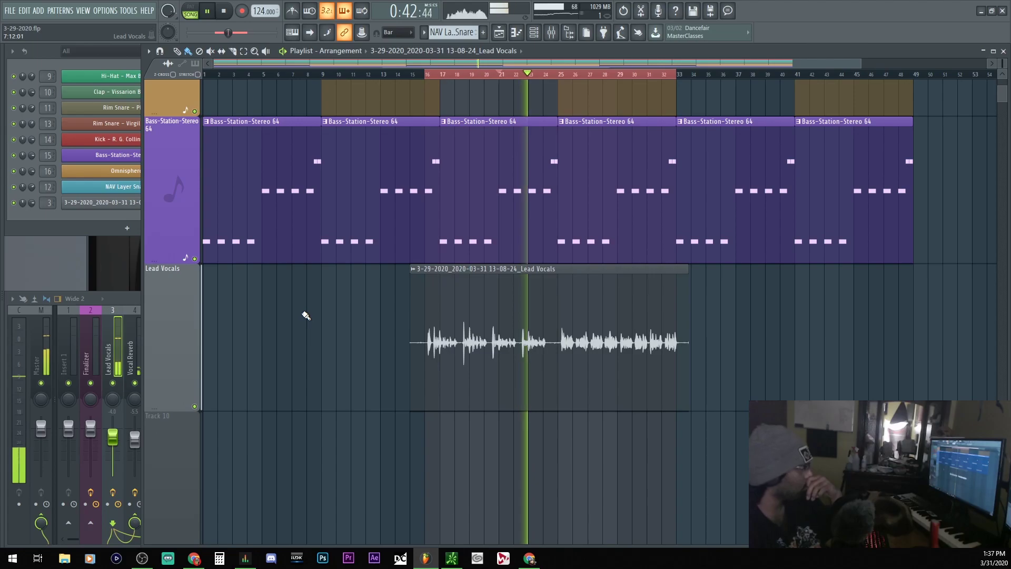
key("space")
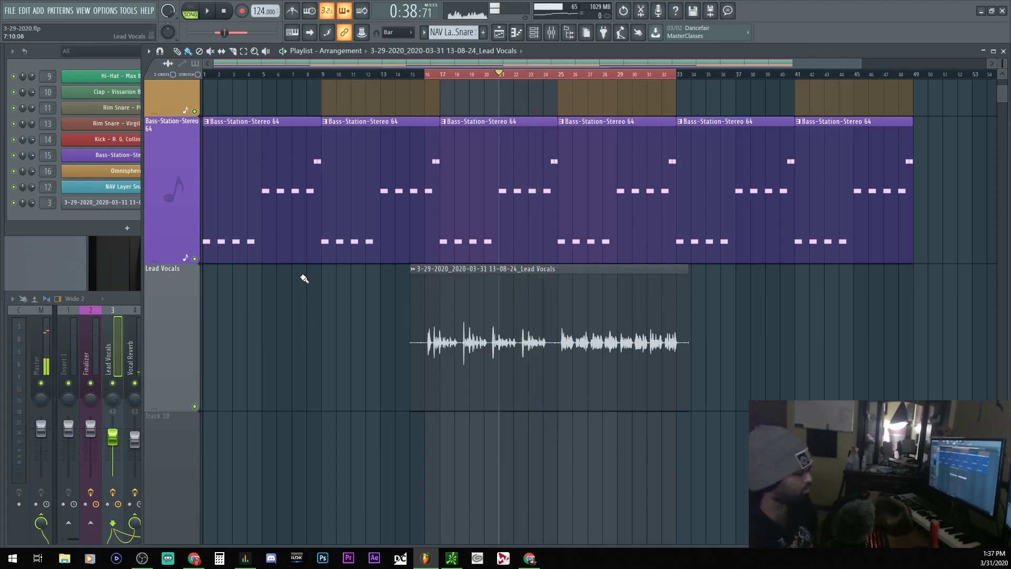
Step: Open and close Vocal Finalizer from the Finalizer mixer track, and compare that track's effect chain with the Lead Vocals one
left_click(108, 351)
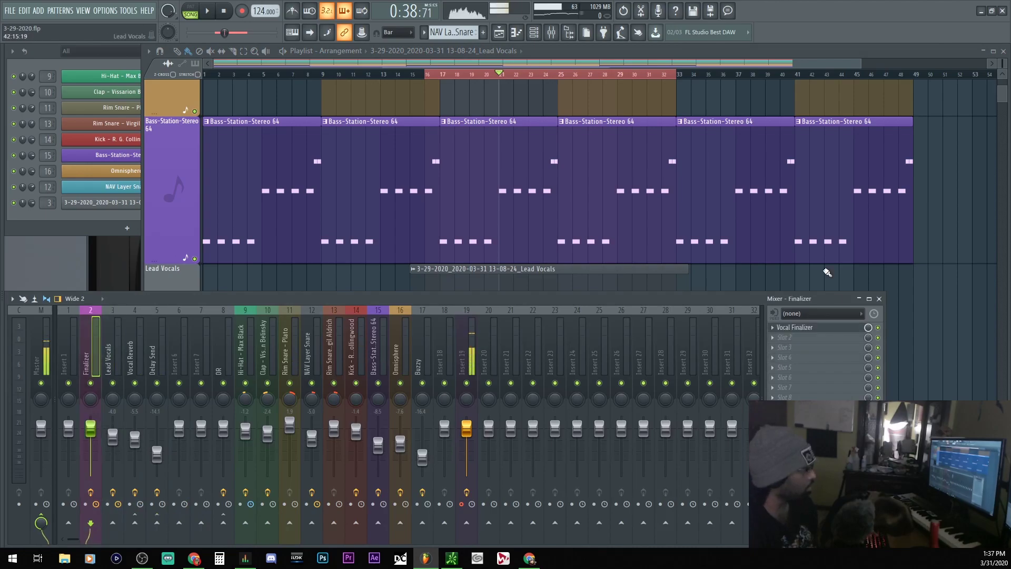
left_click(847, 333)
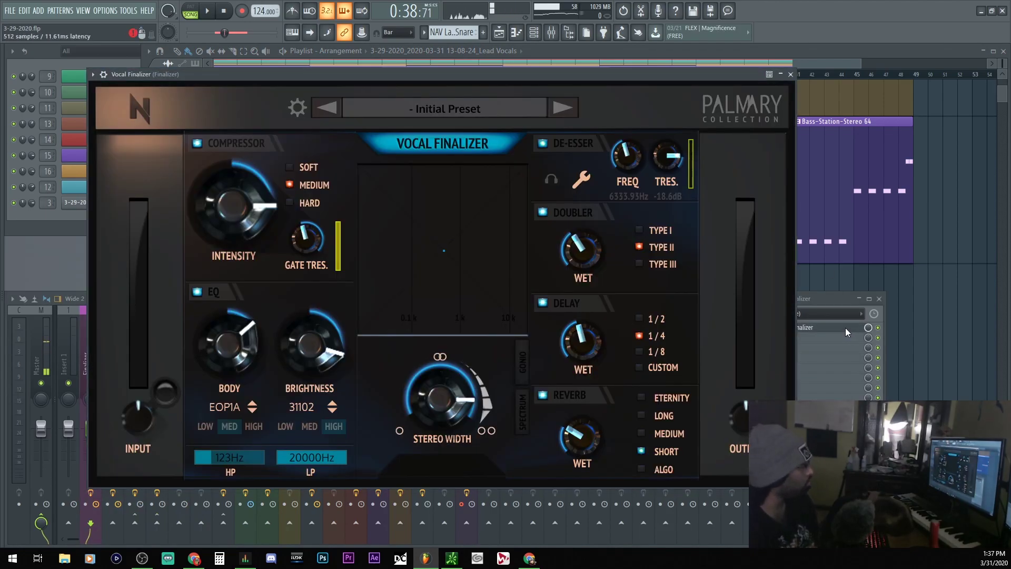
left_click(847, 333)
key("F9")
key("F9")
left_click(112, 350)
left_click(93, 343)
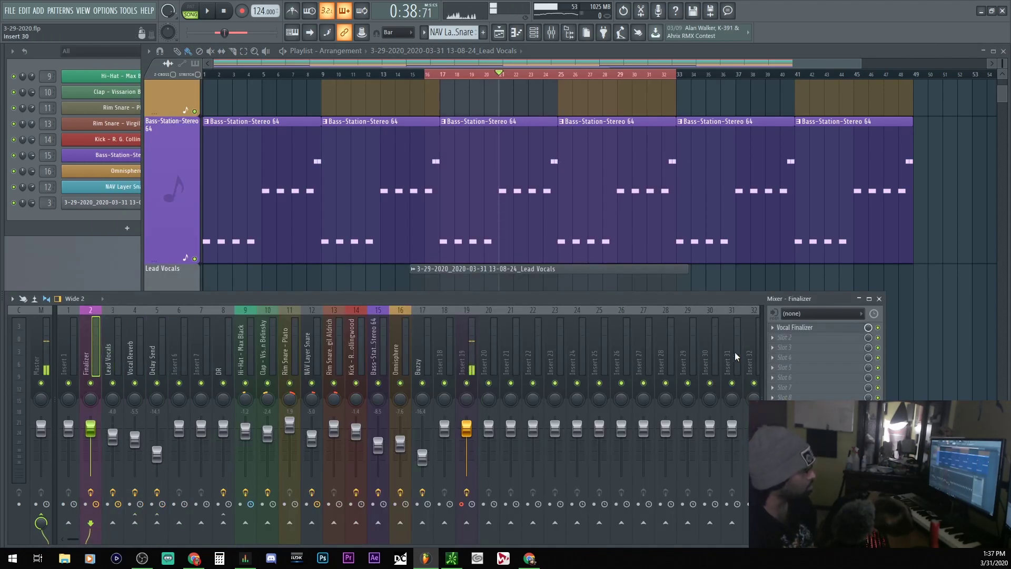
Step: Reopen Vocal Finalizer from the Finalizer mixer track and show its version and license information page
left_click(816, 333)
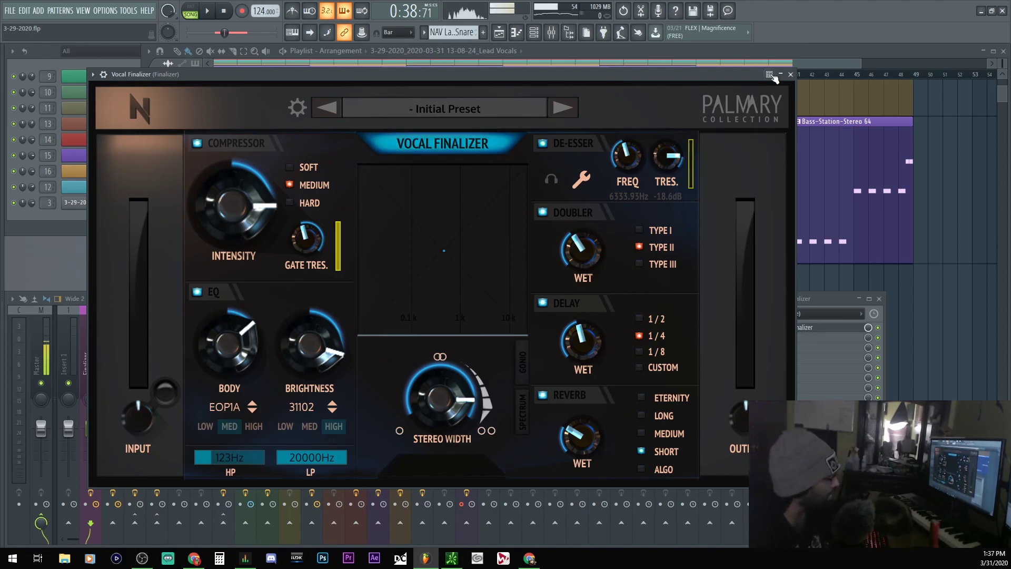
left_click(715, 123)
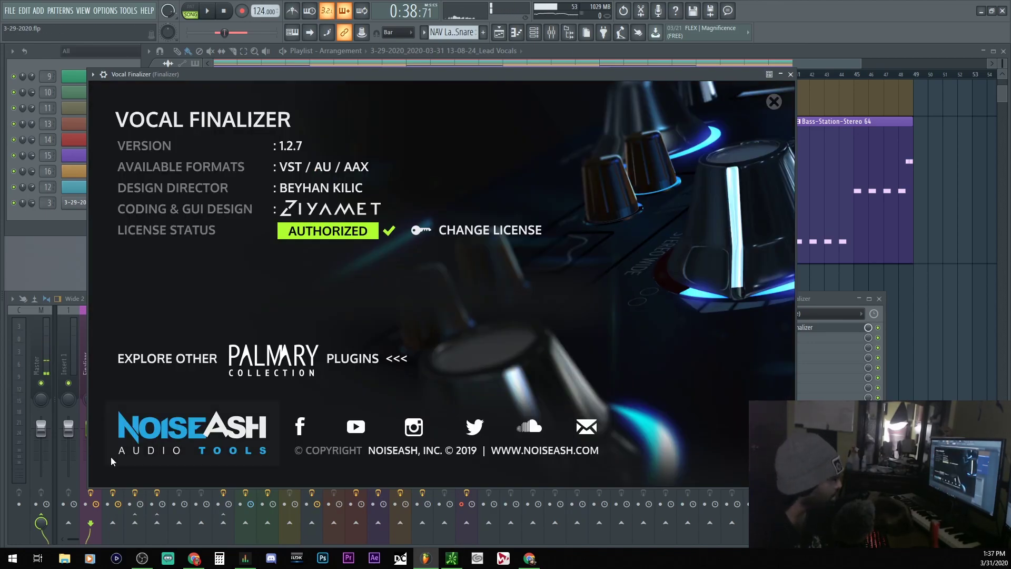